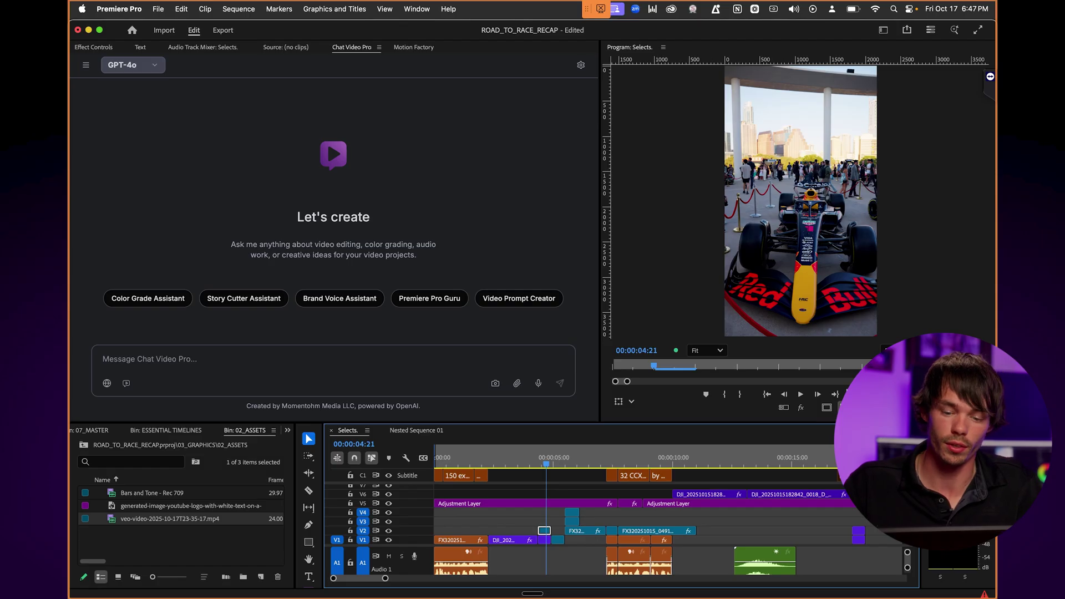
# - Capture the race car frame at 00:00:04:21 into the chat message and choose Gemini 2.5 Flash as the image model
pyautogui.click(495, 383)
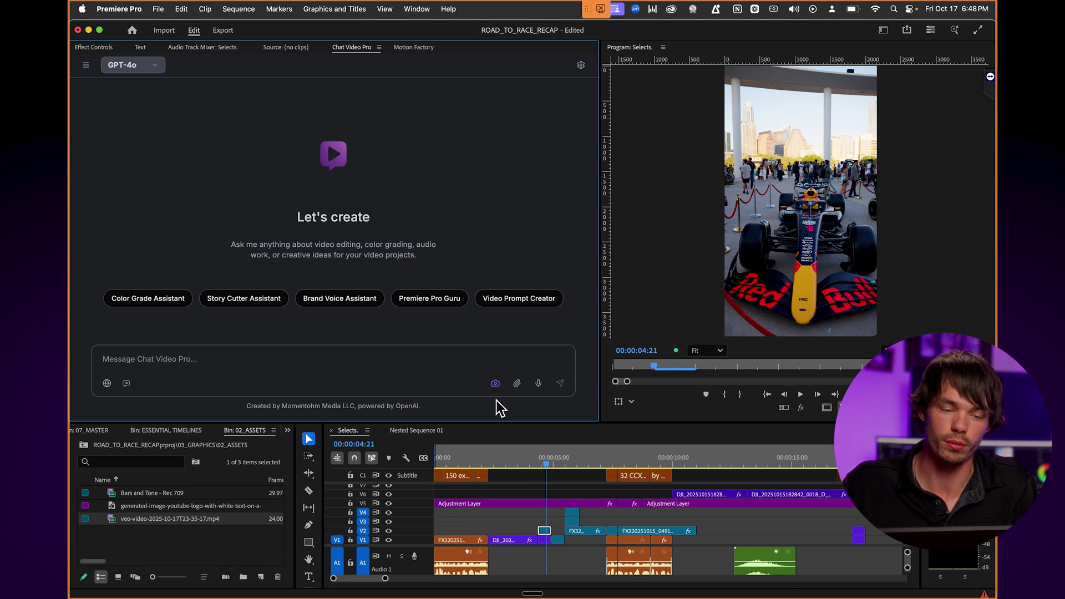
pyautogui.click(145, 72)
pyautogui.moveTo(159, 281)
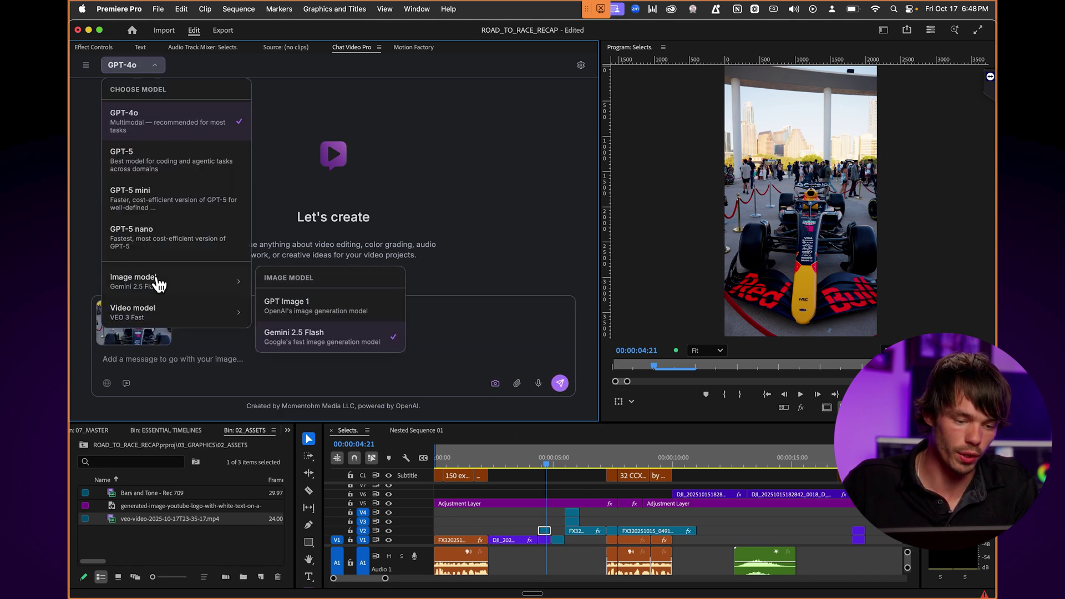
pyautogui.click(310, 335)
# - Dictate a prompt to remove all the people from the scene and send it with the attached frame
pyautogui.click(238, 348)
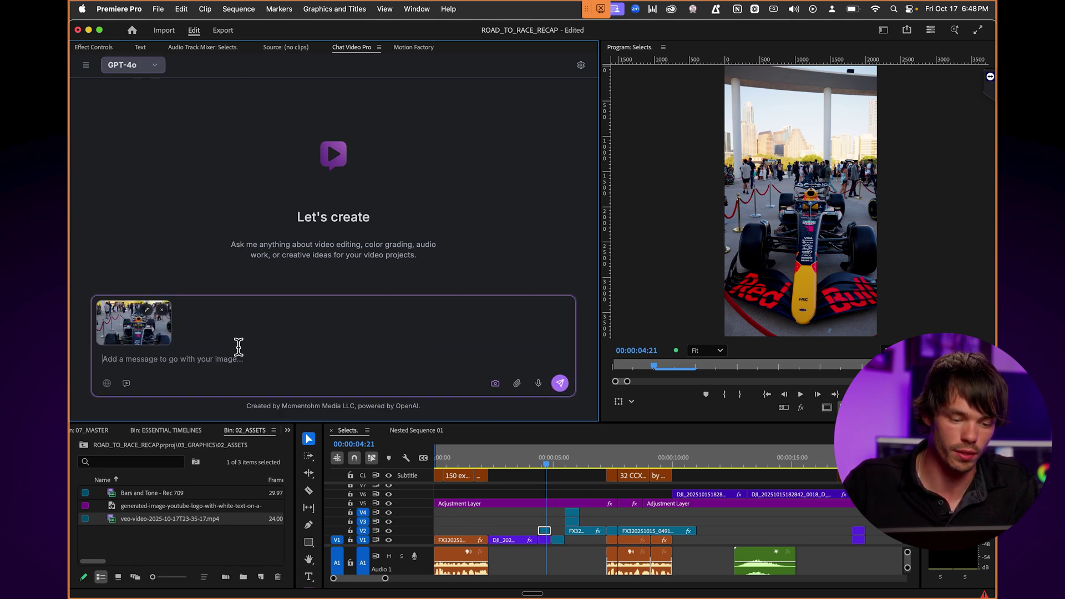
pyautogui.click(538, 383)
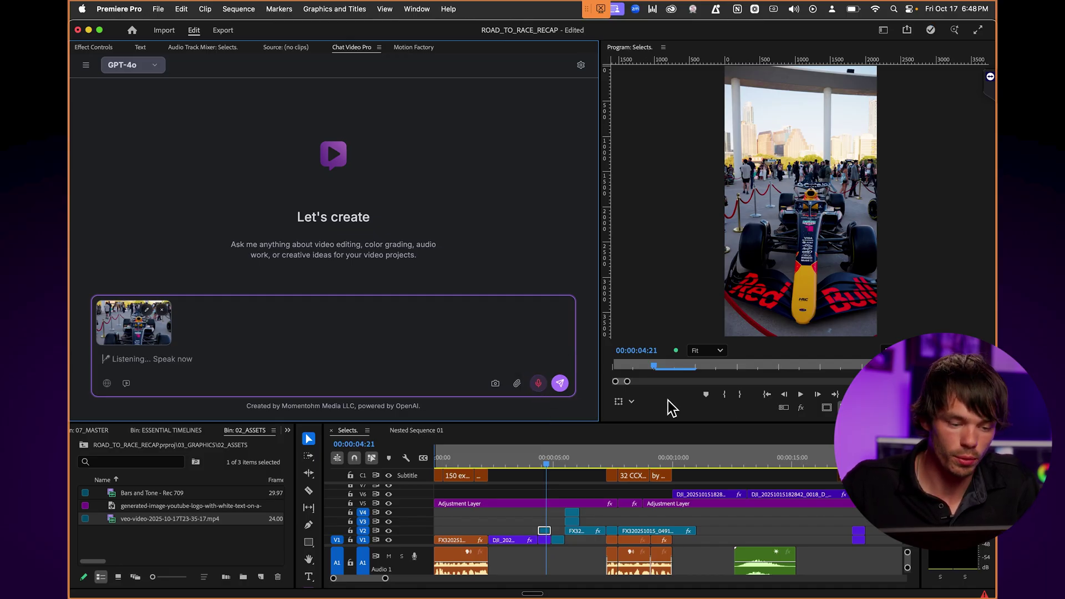
pyautogui.click(561, 383)
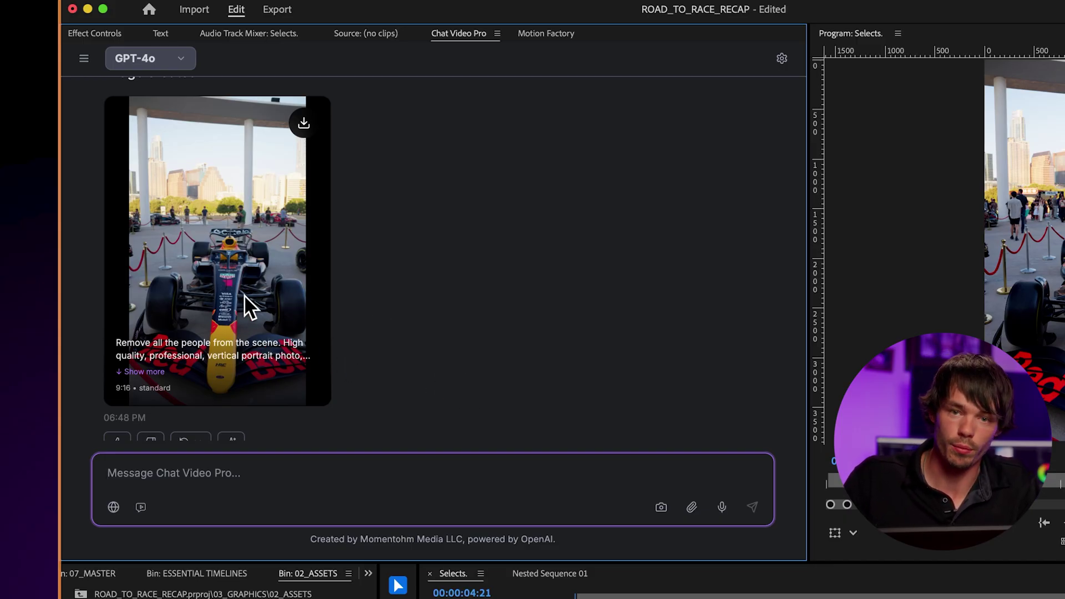
# - Attach the generated race car image to a new chat message and open it in the image editor
pyautogui.moveTo(231, 328); pyautogui.dragTo(243, 477)
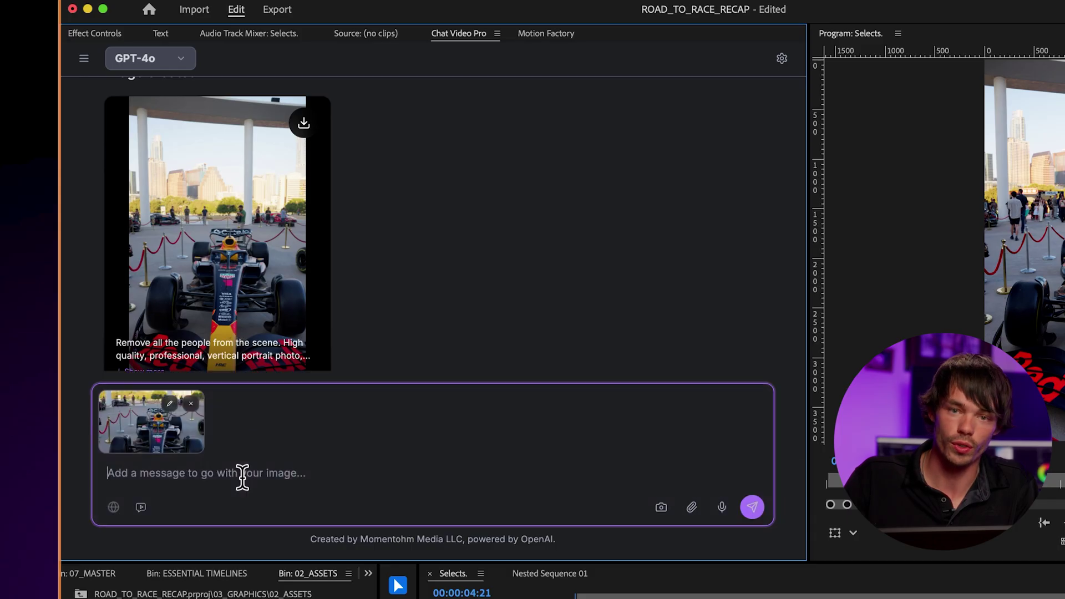
pyautogui.click(169, 403)
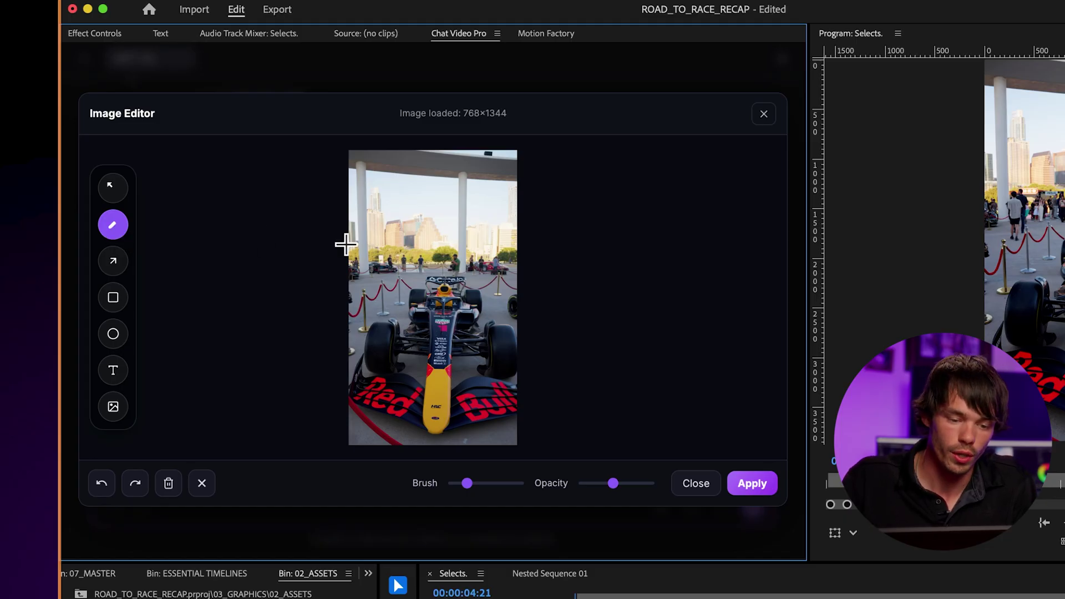
# - Mark up the race car image with a brush stroke over the background people, plus an arrow, a rectangle and an ellipse across the sky
pyautogui.moveTo(423, 251)
pyautogui.mouseDown()
pyautogui.moveTo(361, 257)
pyautogui.moveTo(428, 265)
pyautogui.moveTo(355, 261)
pyautogui.mouseUp()
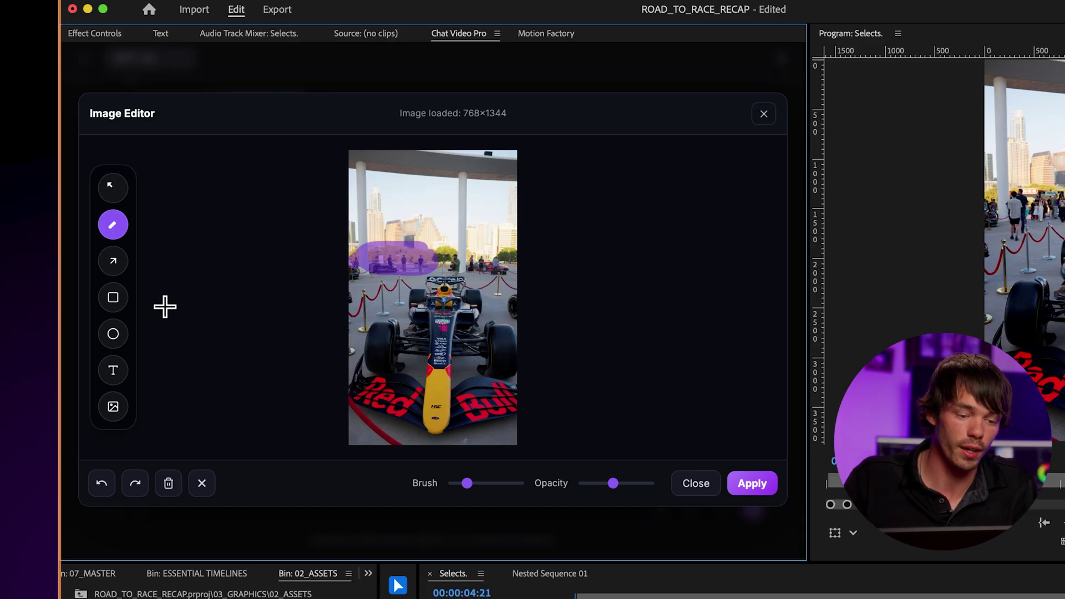
pyautogui.click(114, 261)
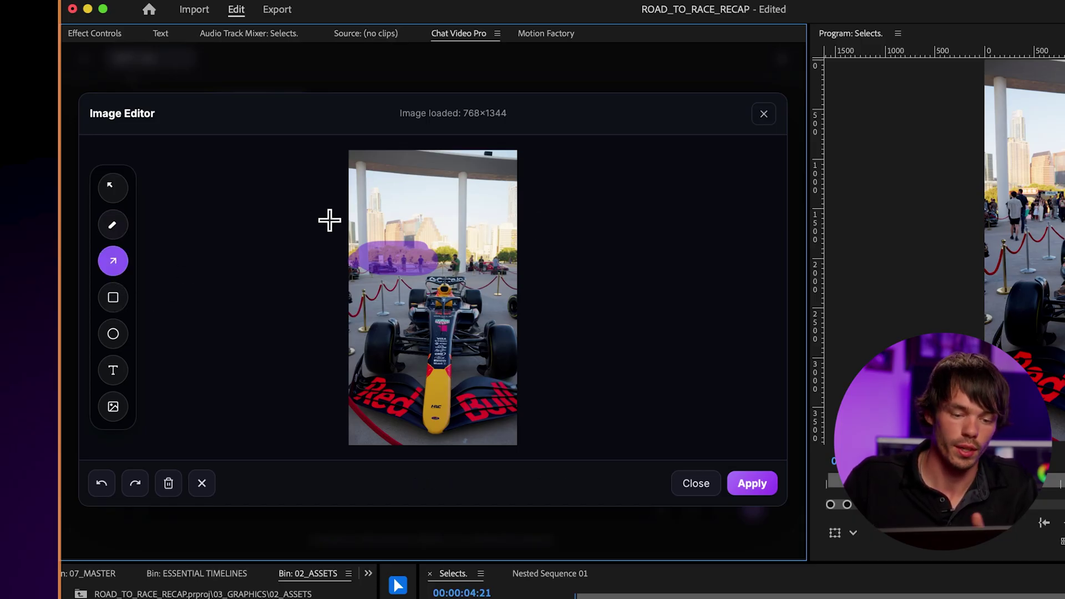
pyautogui.moveTo(408, 209); pyautogui.dragTo(495, 204)
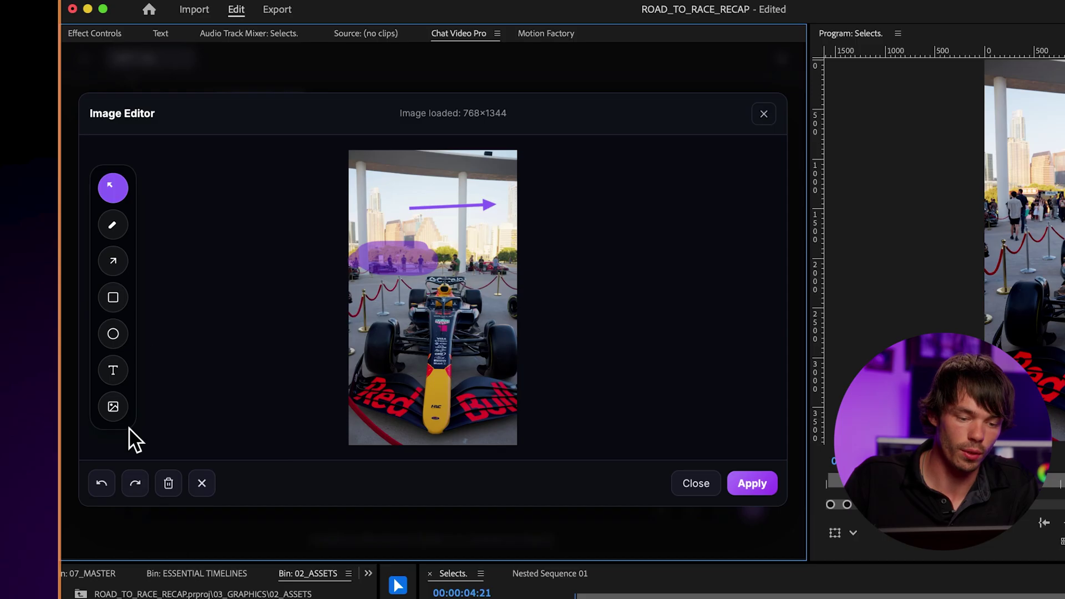
pyautogui.click(114, 297)
pyautogui.moveTo(400, 185); pyautogui.dragTo(504, 223)
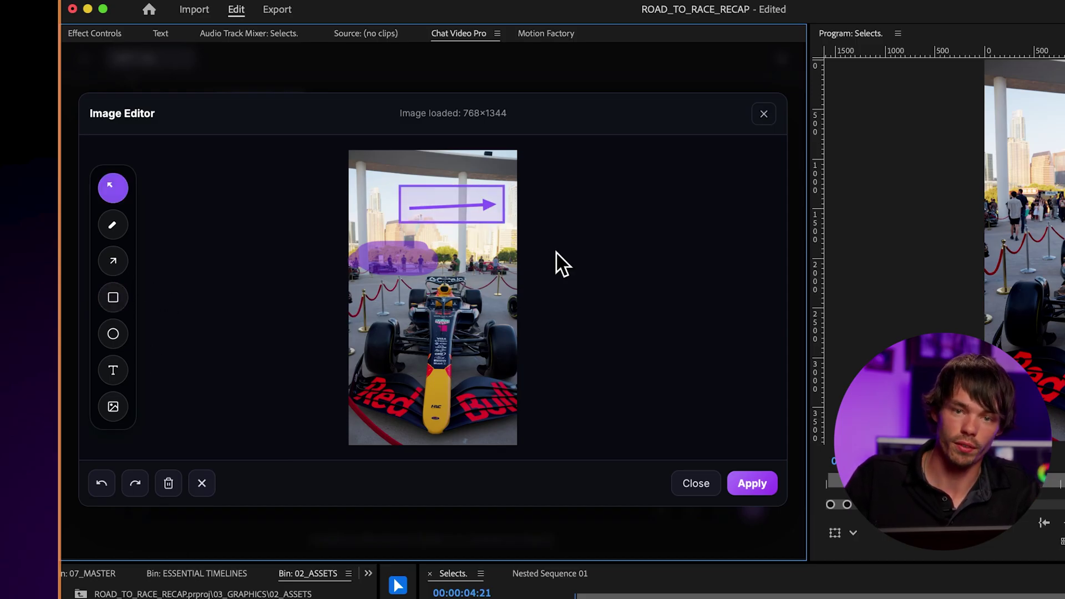
pyautogui.click(113, 334)
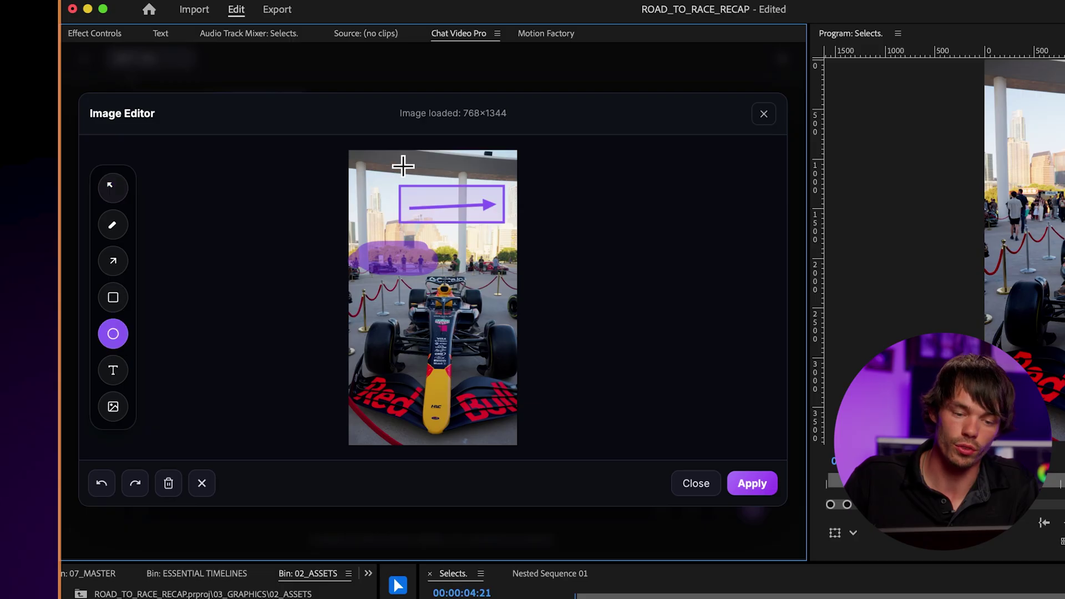
pyautogui.moveTo(368, 167); pyautogui.dragTo(418, 208)
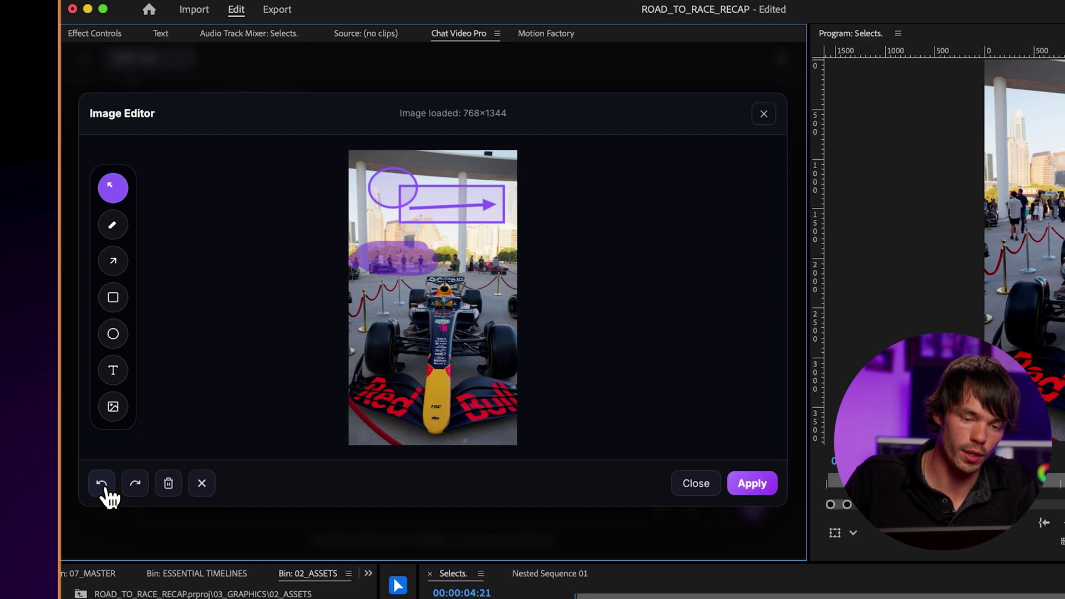
# - Undo and redo the last shape, and clear all markup from the image
pyautogui.click(102, 485)
pyautogui.click(135, 484)
pyautogui.click(169, 486)
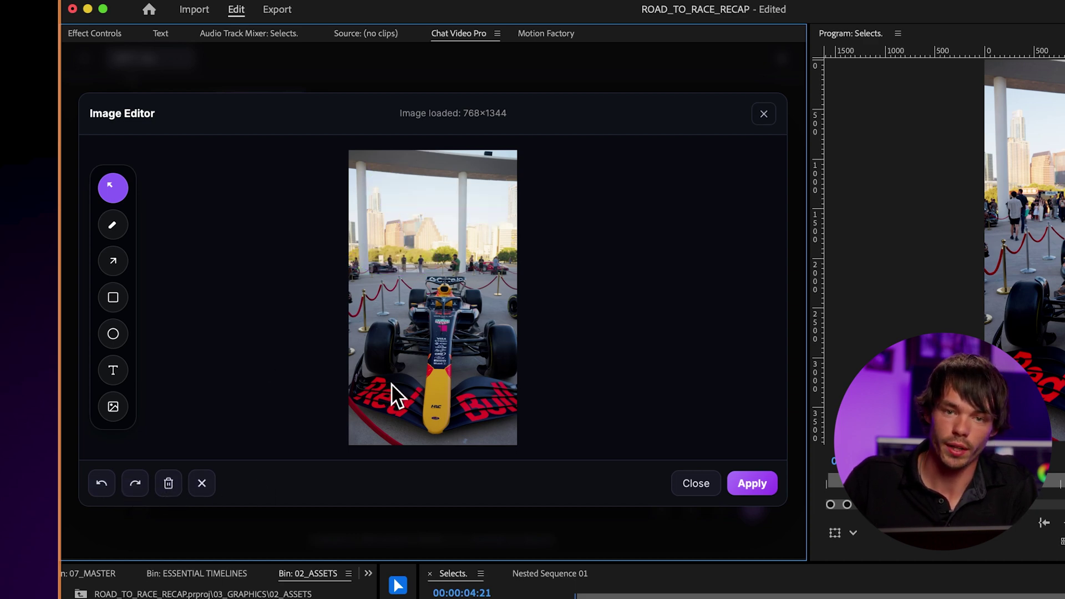
# - Add the text "hello" to the race car image and delete it again
pyautogui.click(113, 370)
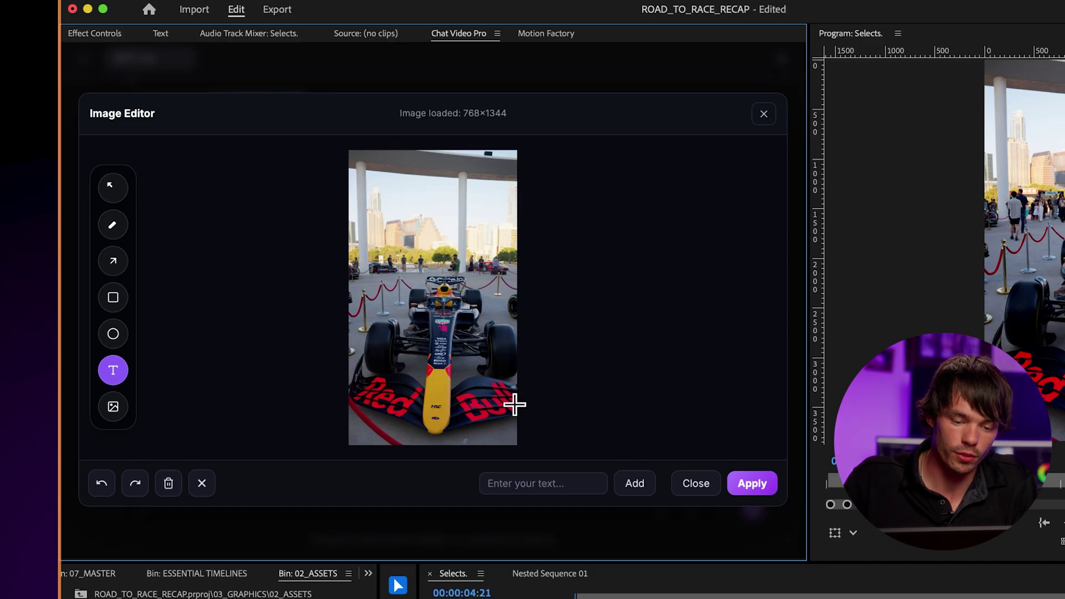
pyautogui.click(520, 481)
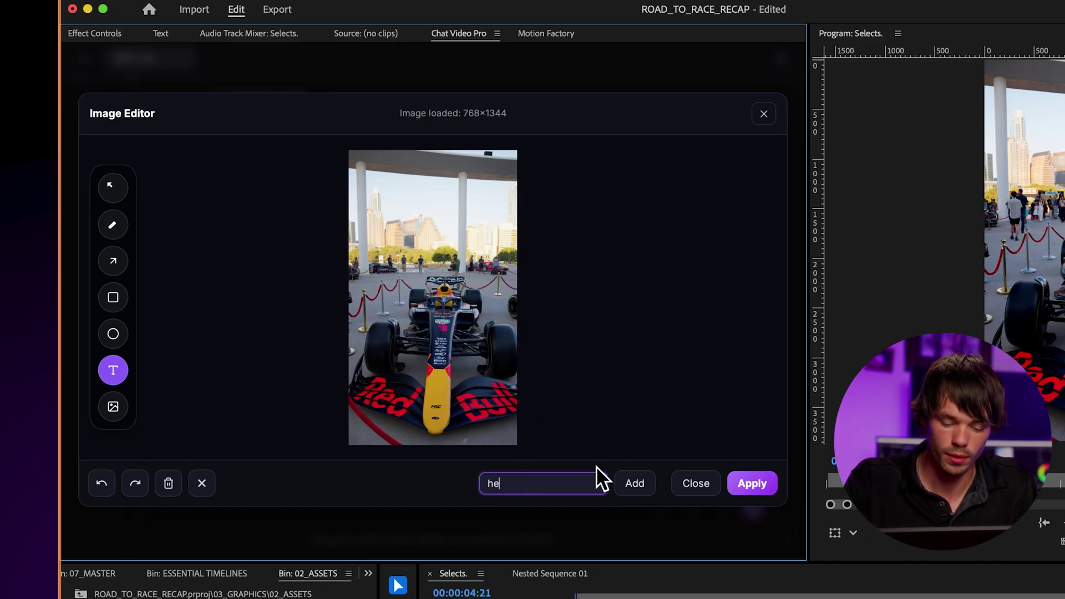
pyautogui.write('hello')
pyautogui.click(636, 484)
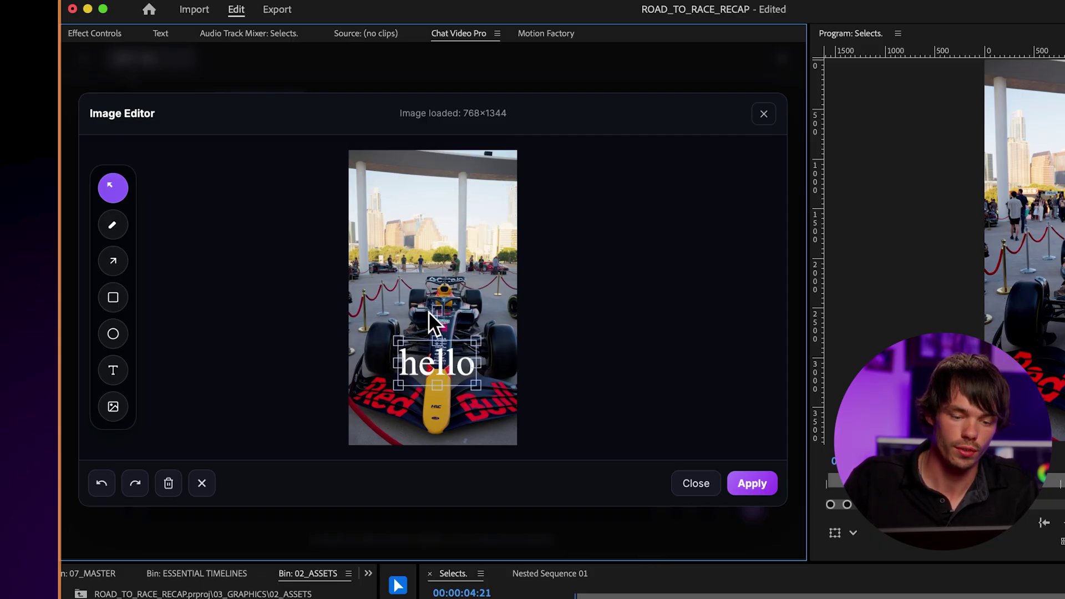
pyautogui.press('Delete')
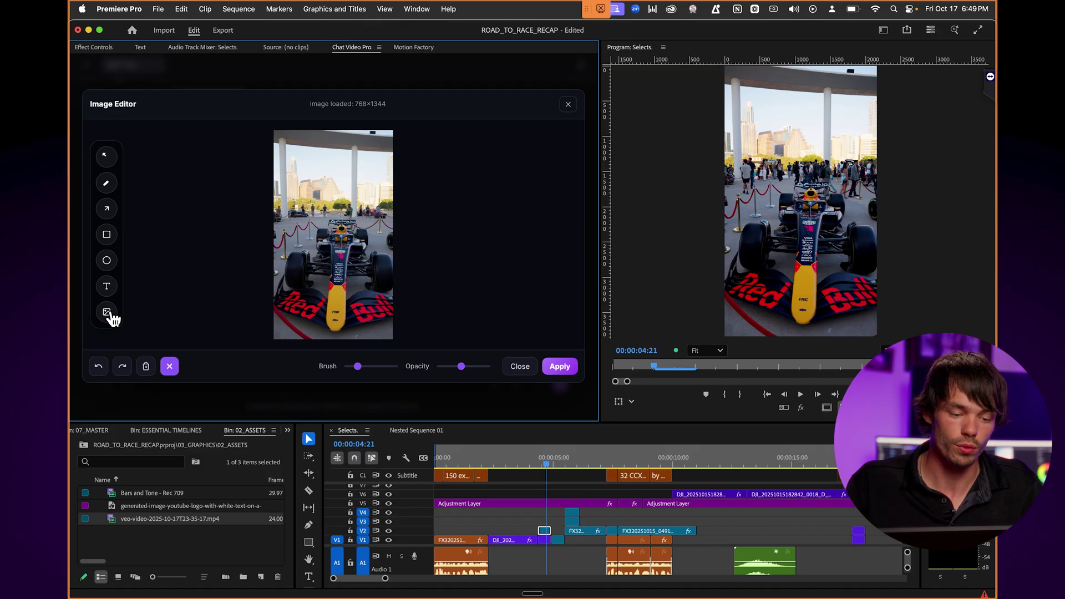
# - Overlay translucent.png on the race car image, reposition it, and delete it again
pyautogui.click(107, 313)
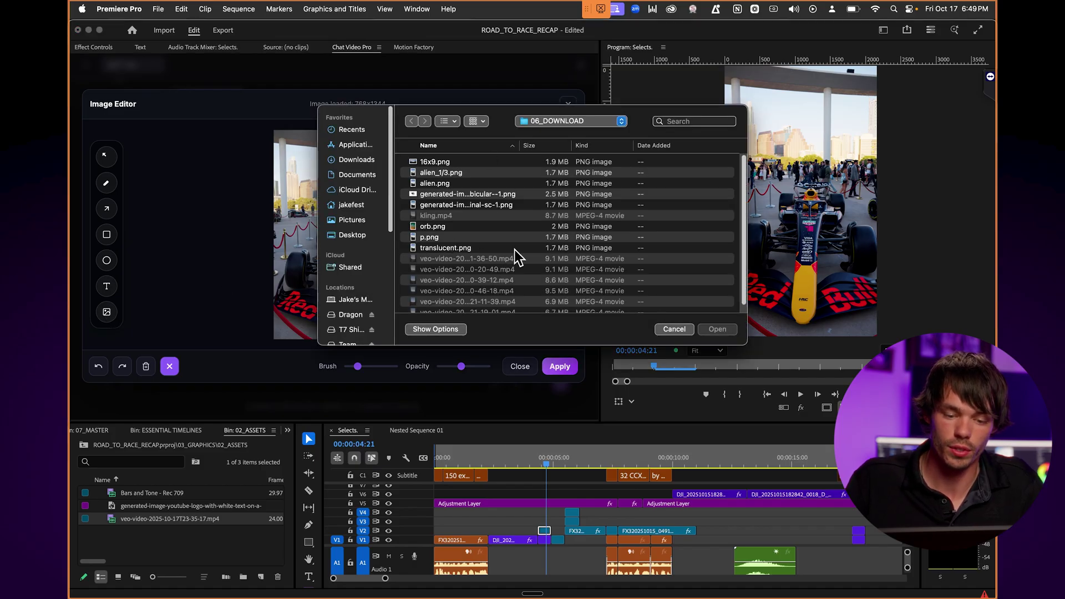
pyautogui.click(470, 249)
pyautogui.click(717, 329)
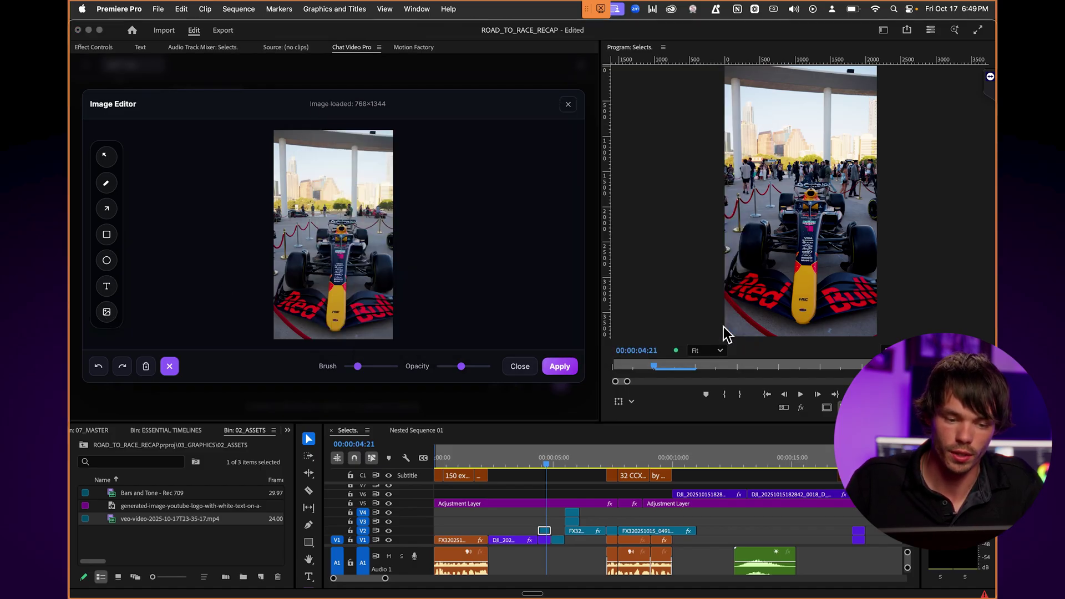
pyautogui.moveTo(339, 238); pyautogui.dragTo(321, 242)
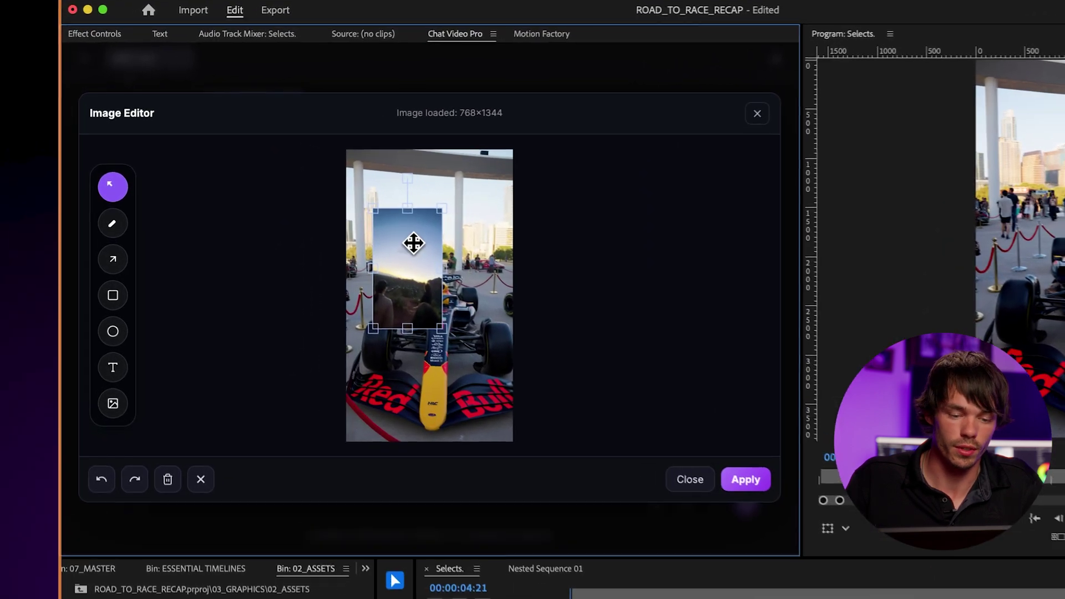
pyautogui.press('Delete')
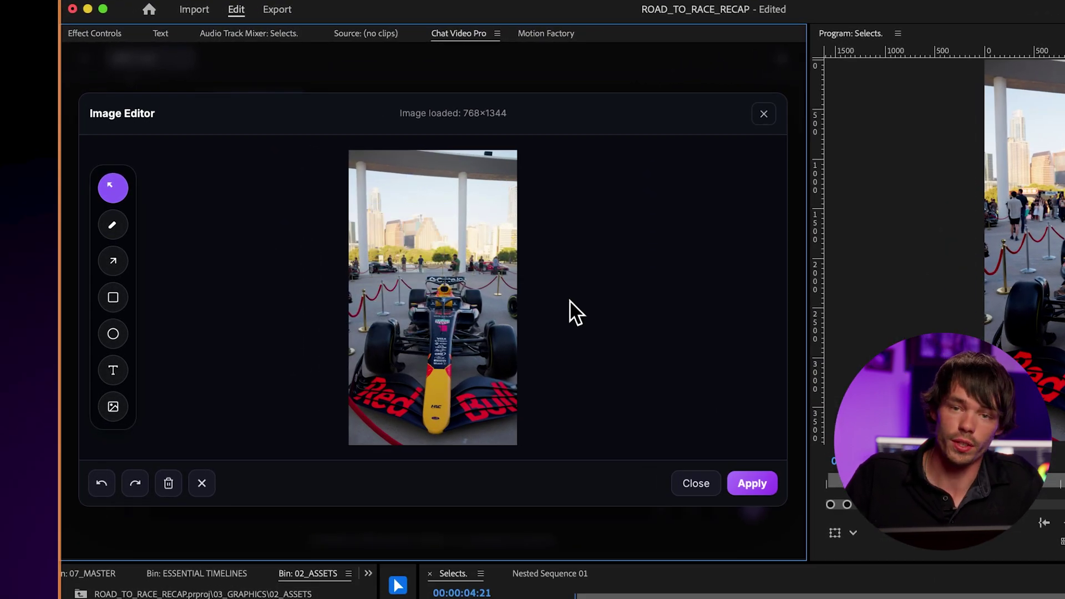
# - Brush over the remaining people along the background behind the race car and apply the markup
pyautogui.click(117, 227)
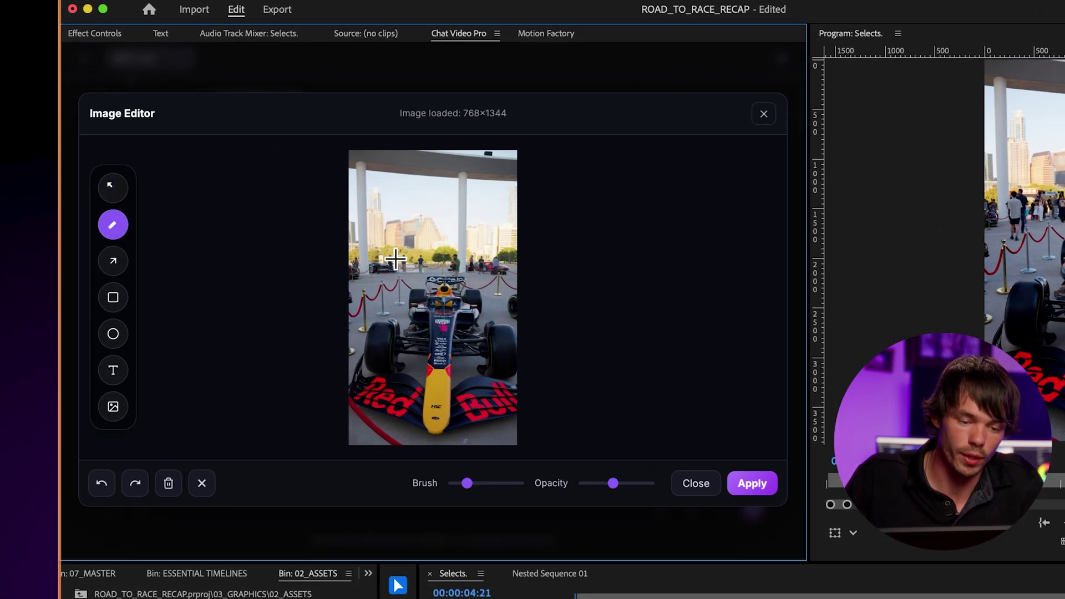
pyautogui.moveTo(419, 257)
pyautogui.mouseDown()
pyautogui.moveTo(373, 255)
pyautogui.moveTo(353, 272)
pyautogui.moveTo(502, 274)
pyautogui.mouseUp()
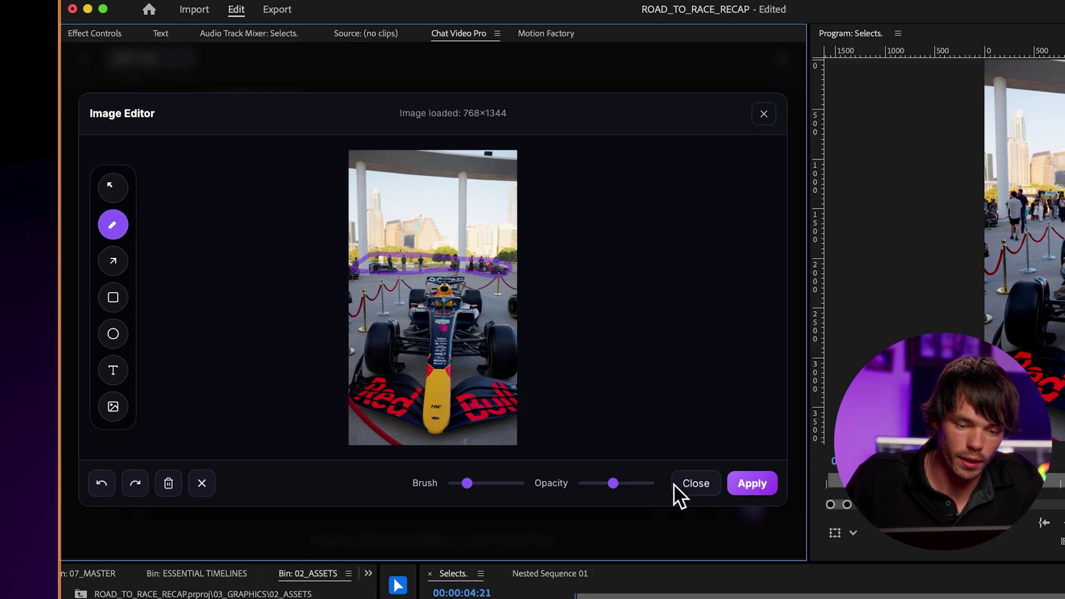
pyautogui.click(750, 490)
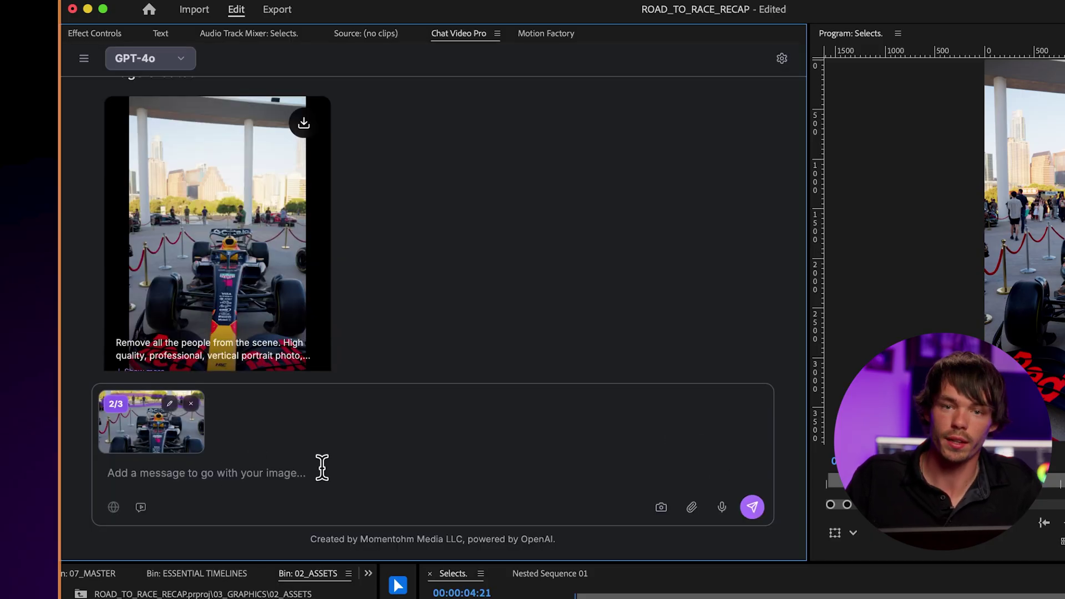
# - Dictate the removal instruction for the marked-up race car image in the chat message
pyautogui.click(249, 477)
pyautogui.hotkey('ctrl', 'm')
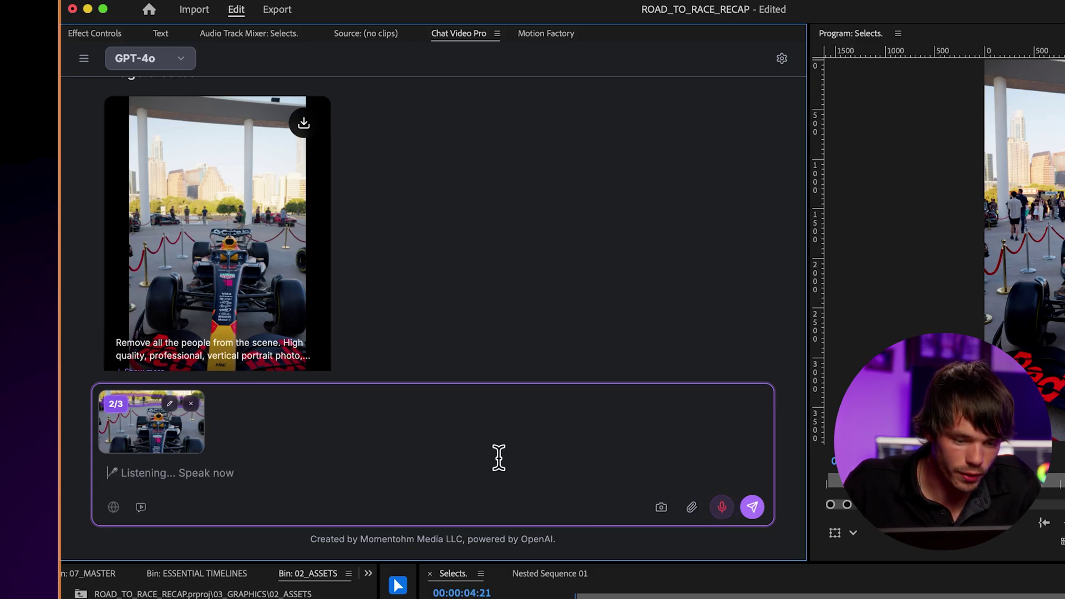
pyautogui.click(722, 502)
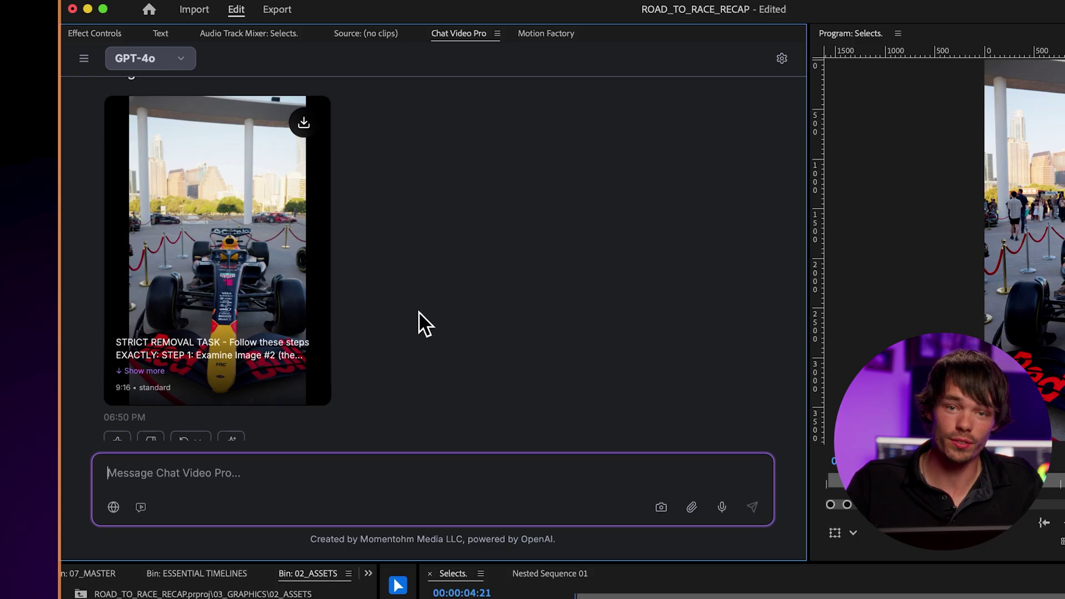
# - Attach the newly generated race car image without people to the chat message for video generation
pyautogui.moveTo(201, 221); pyautogui.dragTo(227, 491)
pyautogui.click(141, 507)
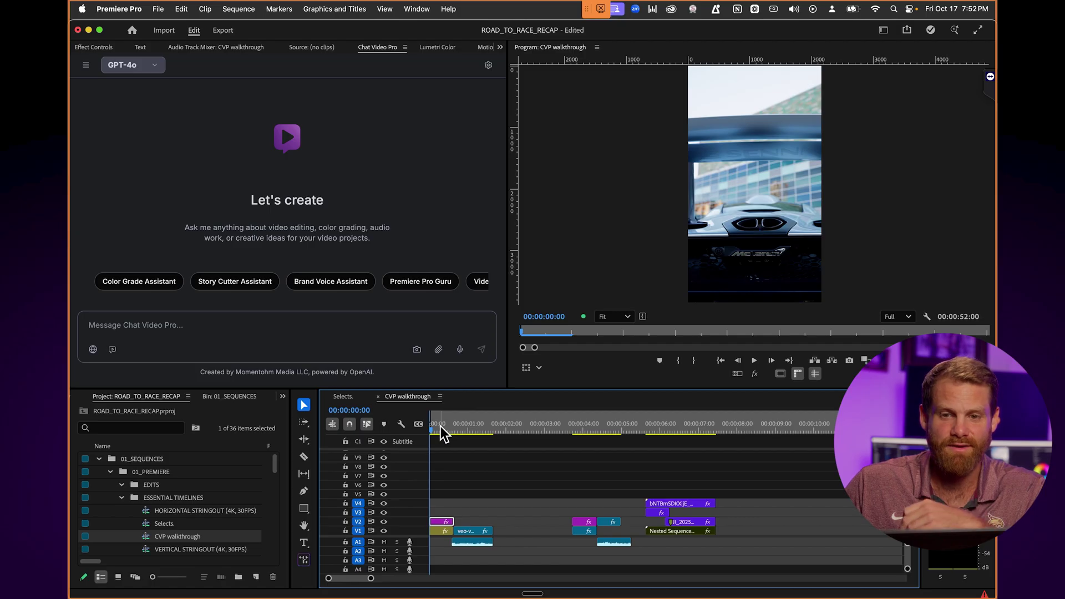
# - Scrub and play the opening clips of the CVP walkthrough sequence to examine the car's exhaust shot
pyautogui.moveTo(441, 426); pyautogui.dragTo(447, 427)
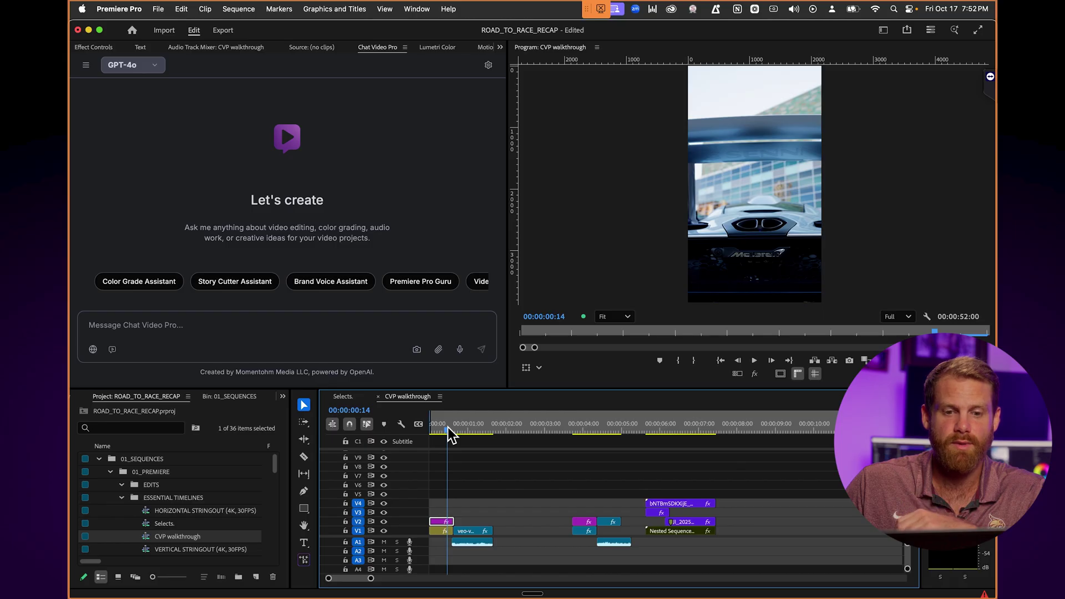
pyautogui.moveTo(449, 434); pyautogui.dragTo(448, 434)
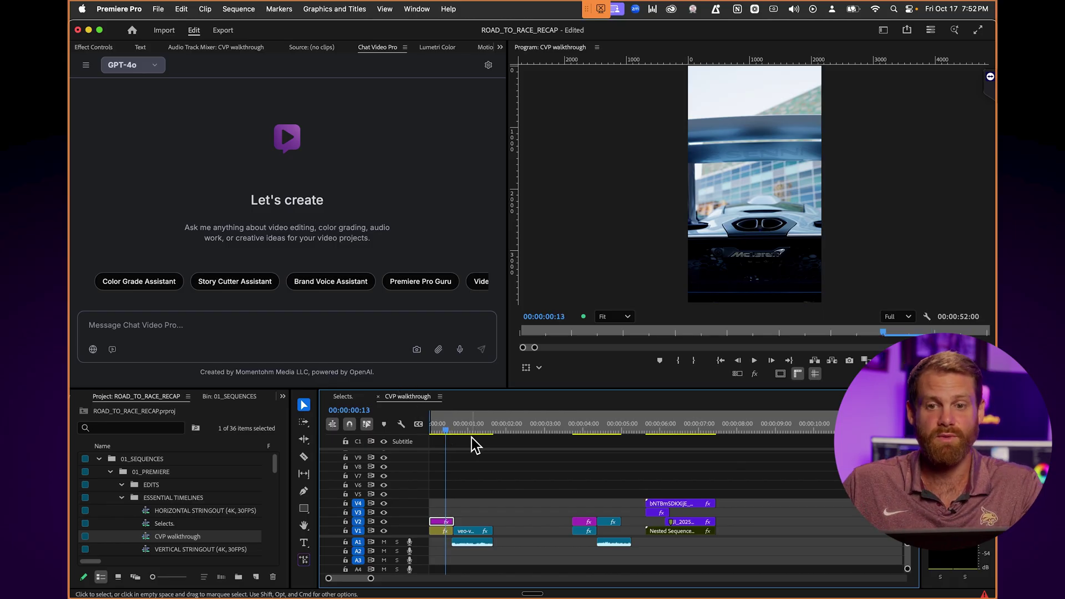
pyautogui.press('space')
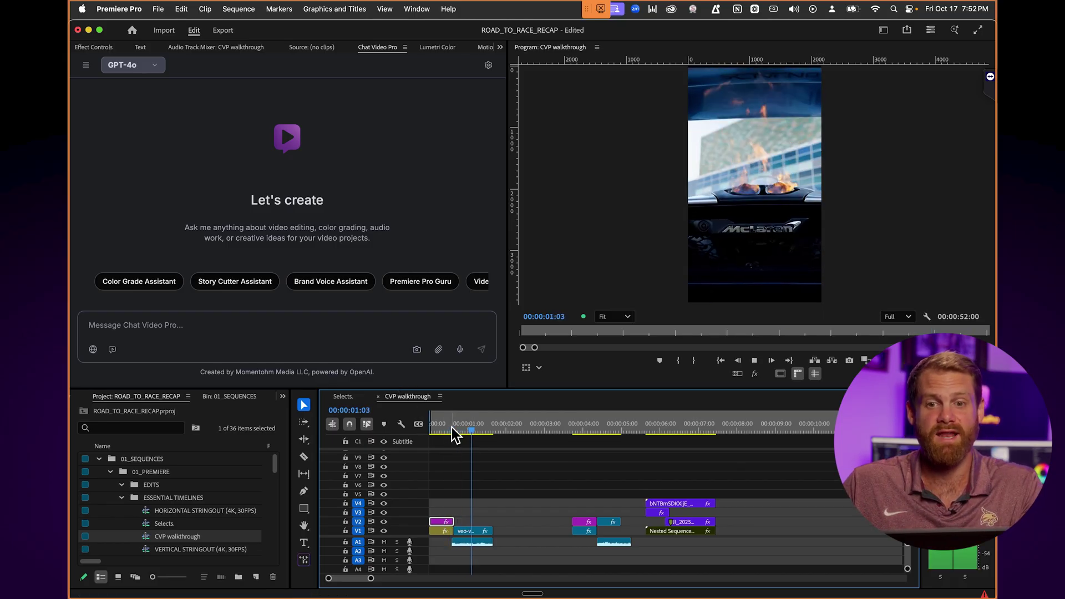
# - Capture the McLaren frame at 00:00:00:02 into the chat message and open it in the image editor
pyautogui.moveTo(455, 431); pyautogui.dragTo(433, 430)
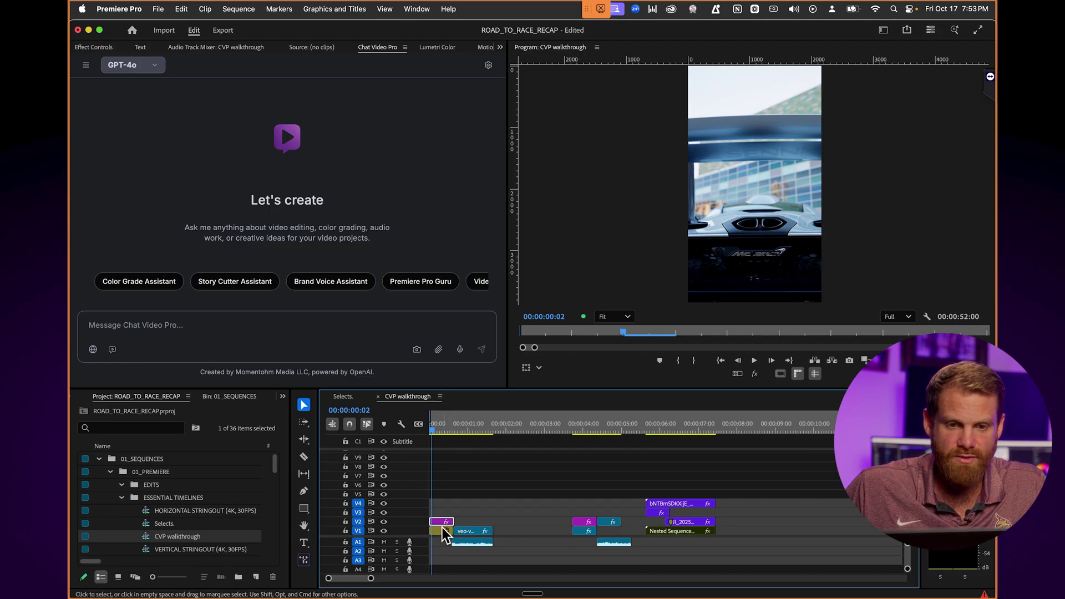
pyautogui.click(416, 351)
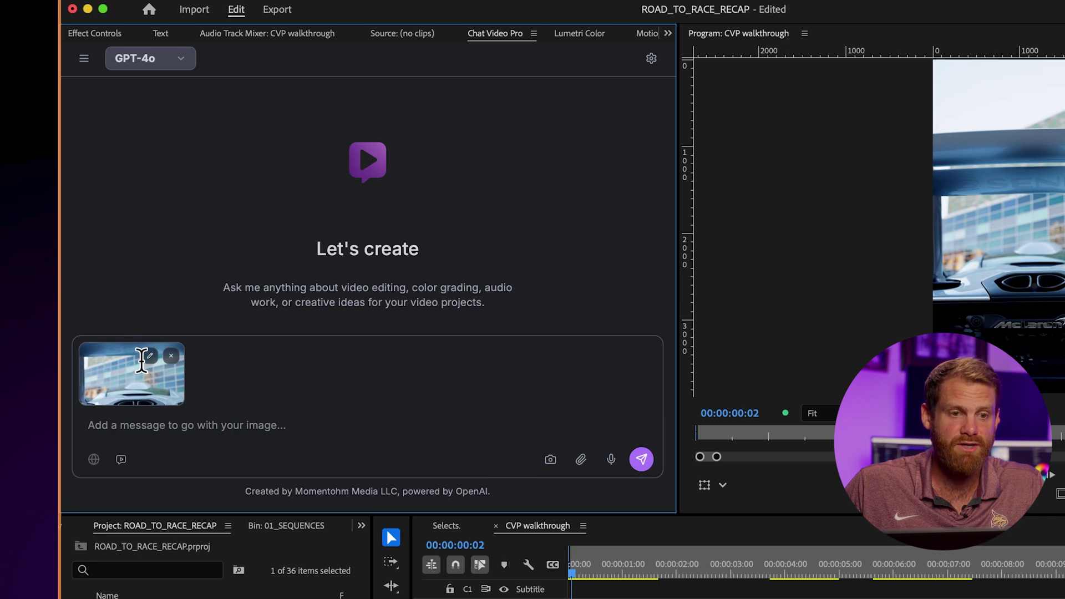
pyautogui.click(148, 358)
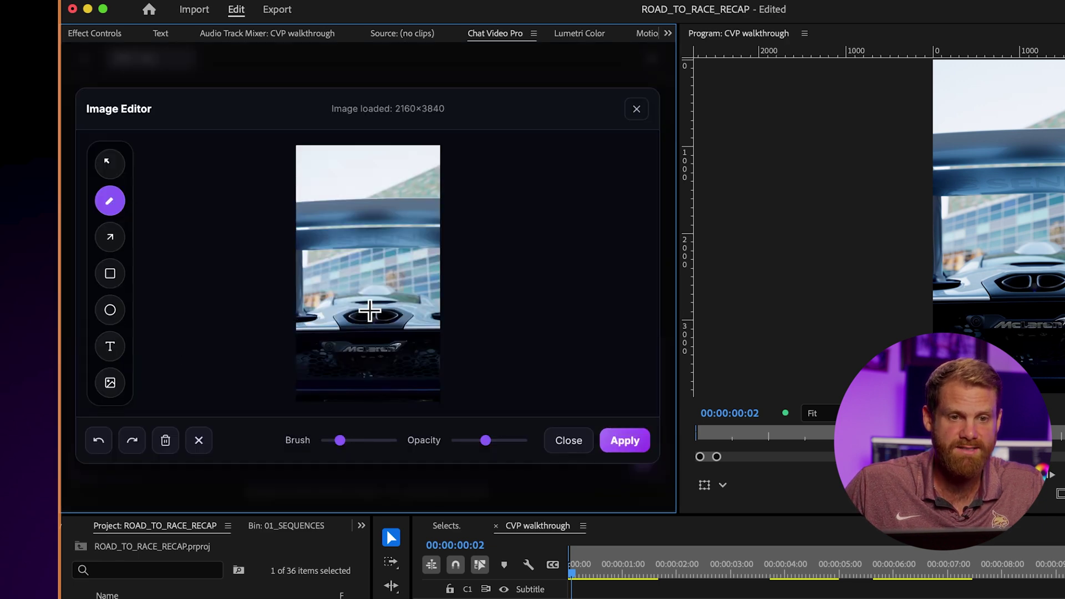
# - Brush over the McLaren's exhaust in the captured frame and send the marked-up image with a dictated request to add realistic flames
pyautogui.moveTo(360, 304)
pyautogui.mouseDown()
pyautogui.moveTo(352, 330)
pyautogui.moveTo(392, 307)
pyautogui.mouseUp()
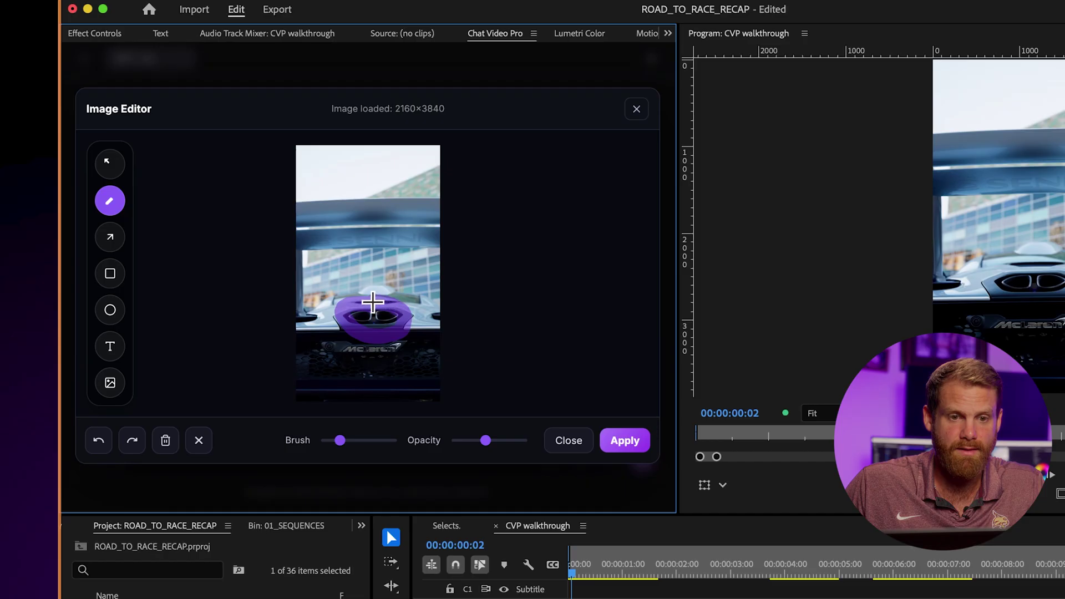
pyautogui.click(626, 444)
pyautogui.click(613, 461)
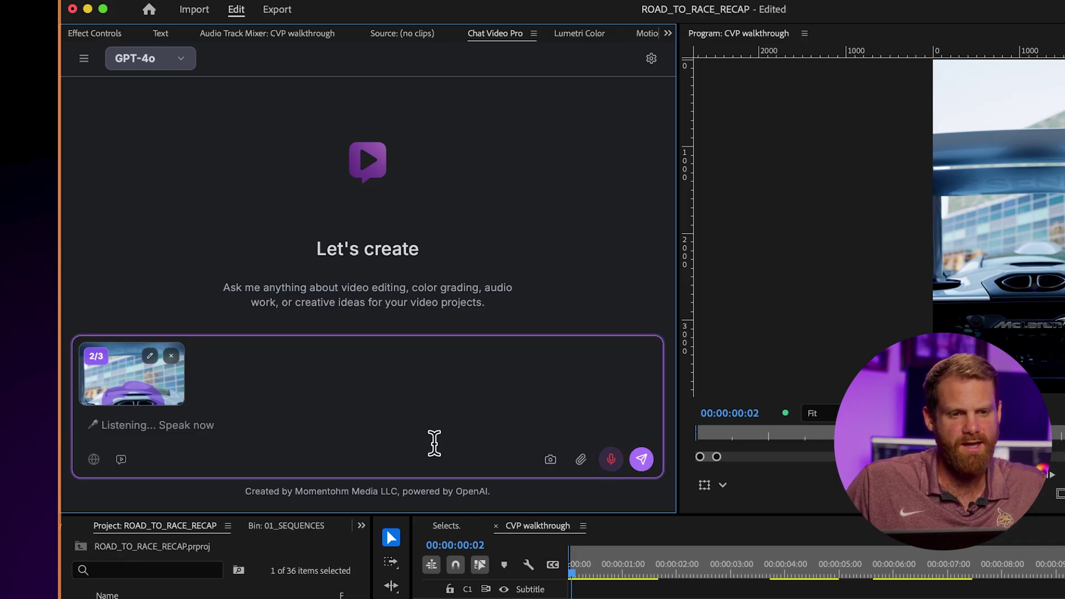
pyautogui.click(613, 460)
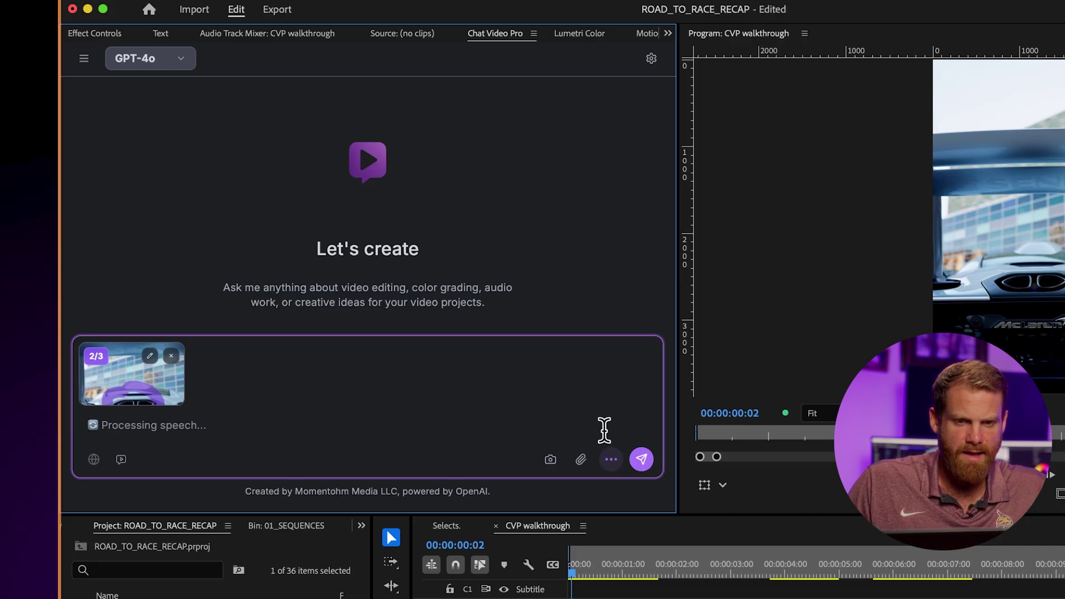
pyautogui.click(641, 459)
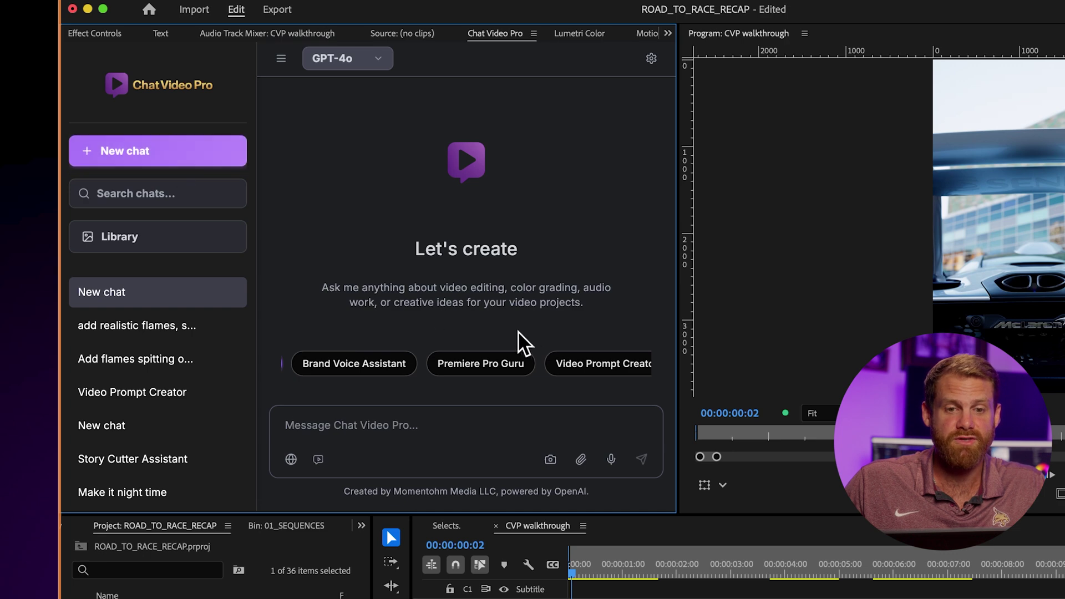
# - Start a Video Prompt Creator chat and attach the McLaren flames image from the library to its message
pyautogui.click(623, 363)
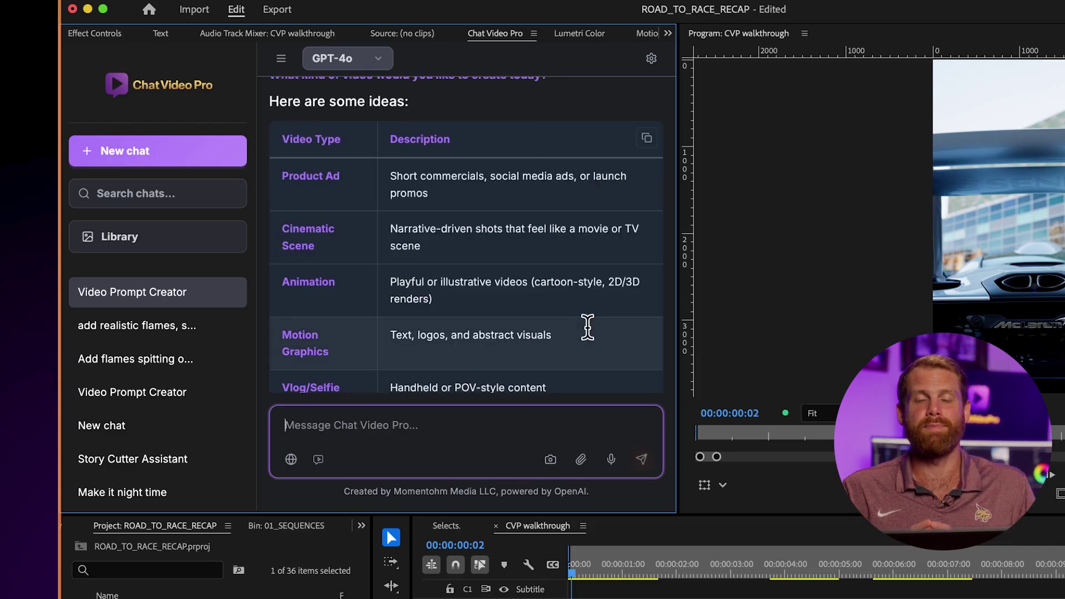
pyautogui.scroll(-5, 588, 326)
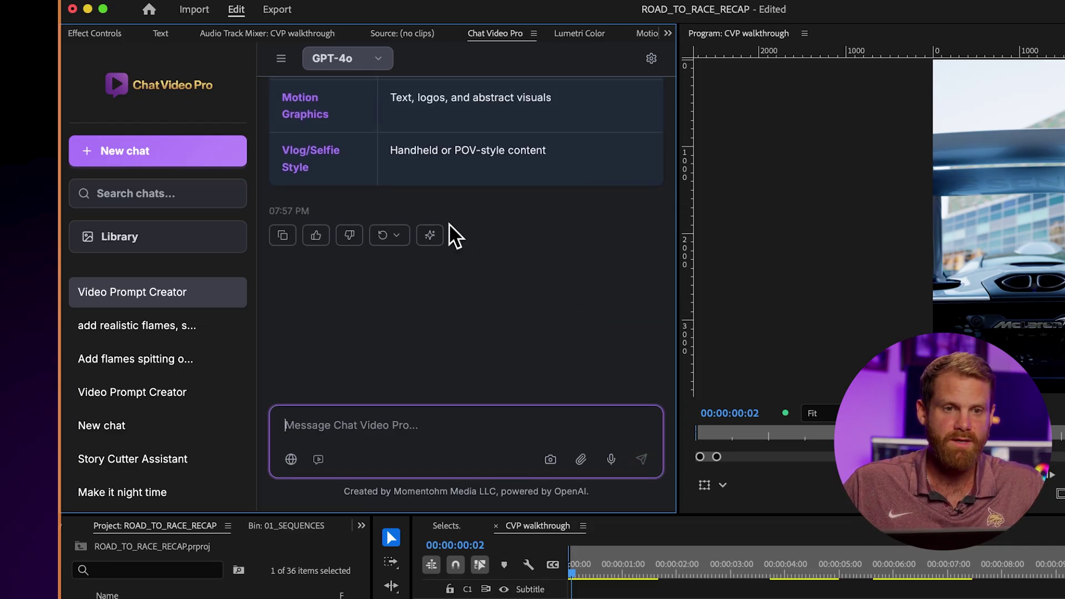
pyautogui.click(157, 241)
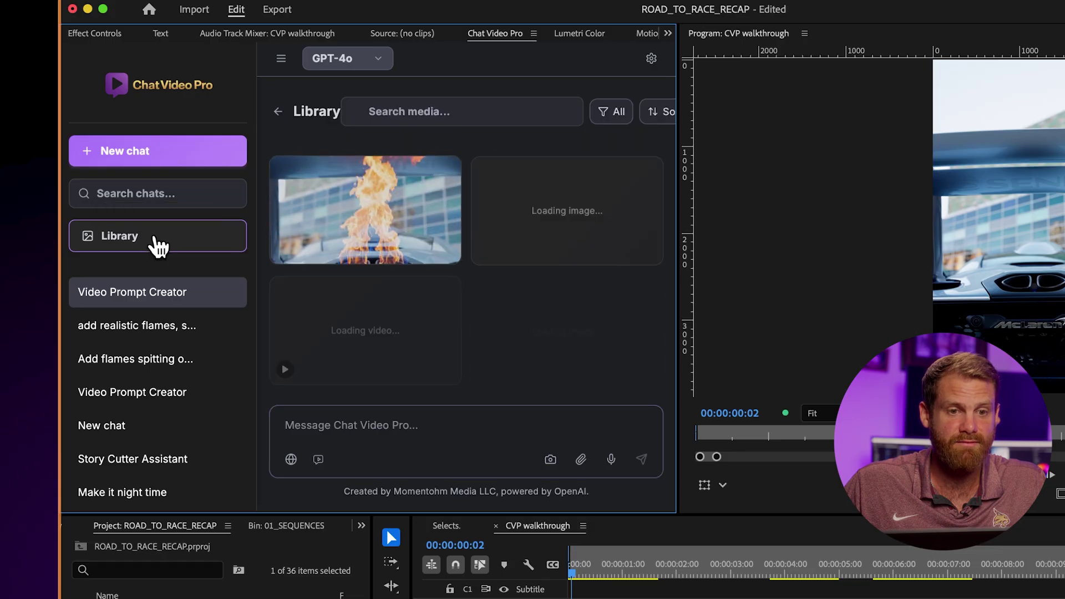
pyautogui.moveTo(362, 219); pyautogui.dragTo(381, 409)
pyautogui.click(159, 240)
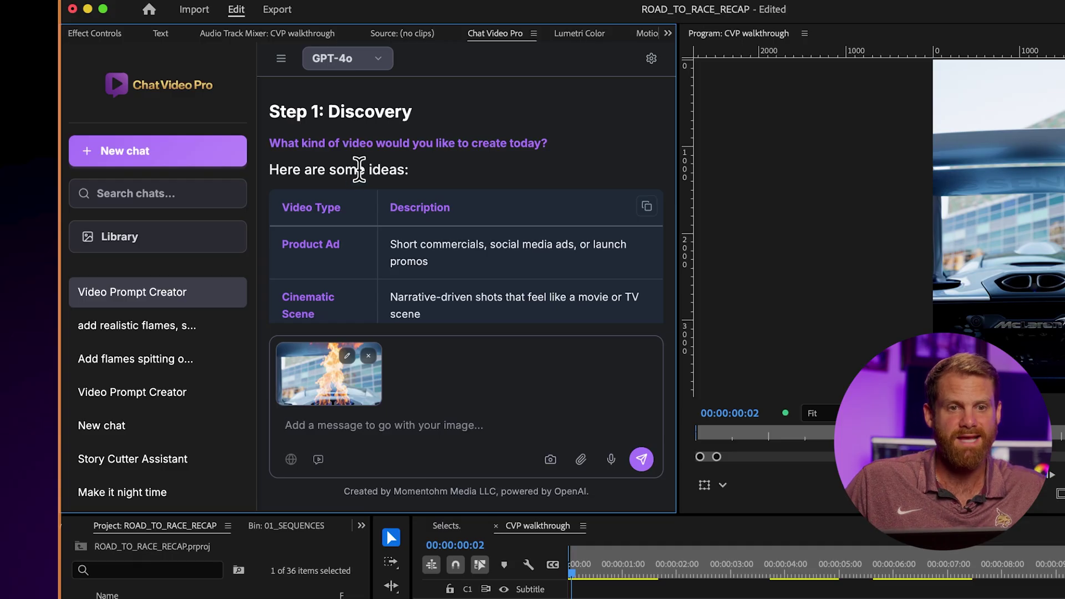
# - Dictate the video idea for the attached McLaren flames image and send it to the Video Prompt Creator
pyautogui.scroll(-10, 360, 170)
pyautogui.scroll(10, 369, 171)
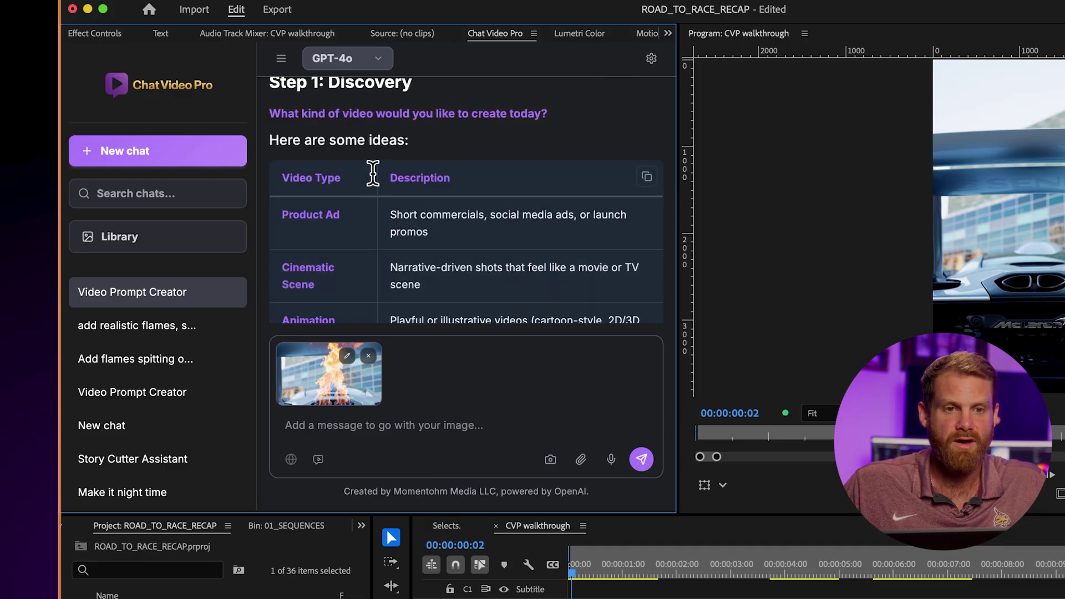
pyautogui.scroll(-2, 468, 167)
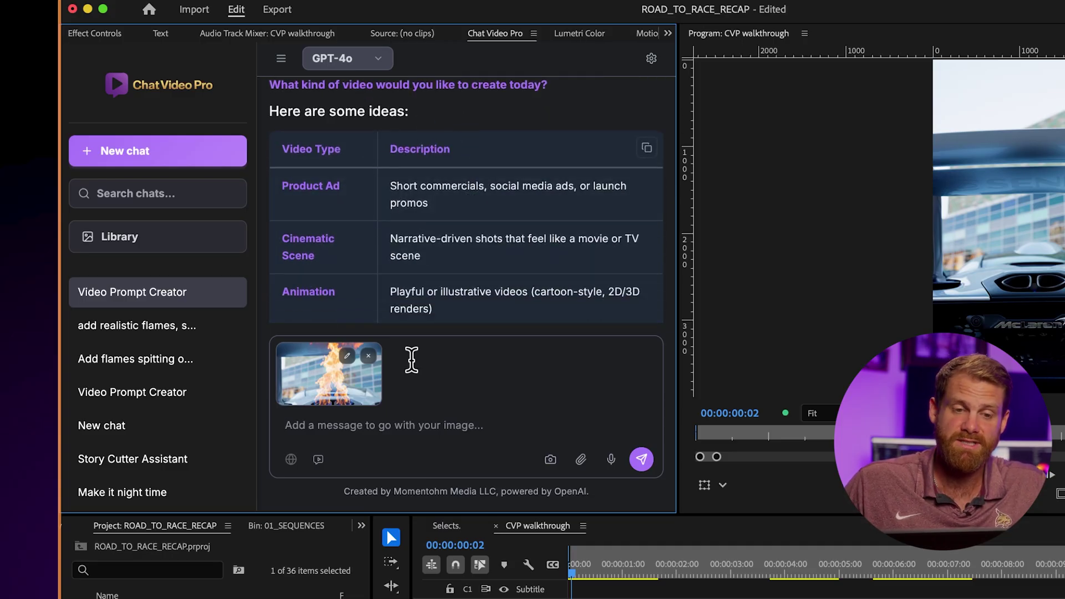
pyautogui.click(379, 430)
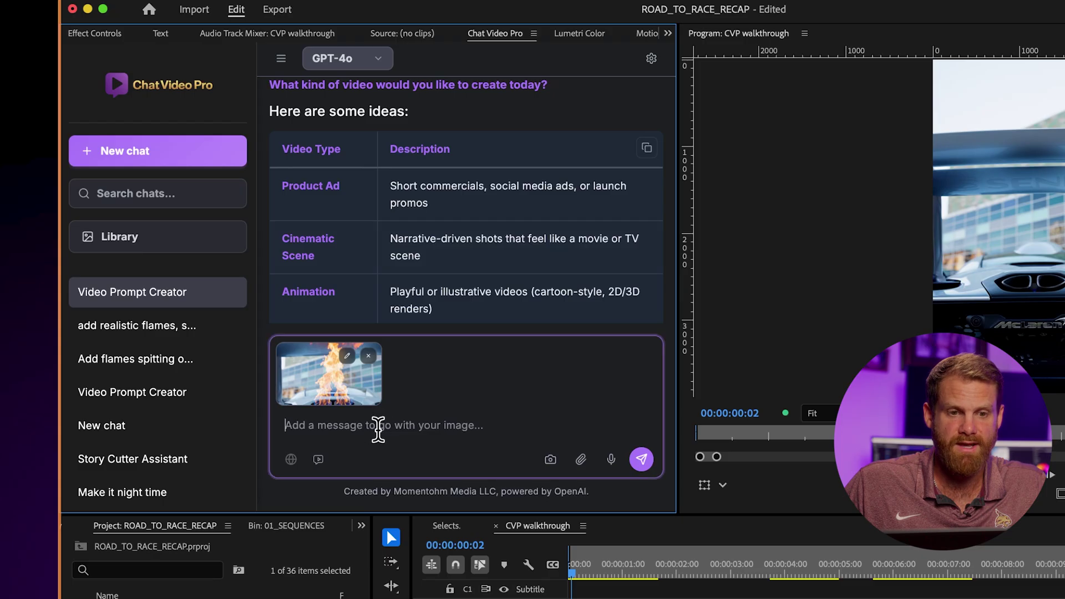
pyautogui.click(610, 459)
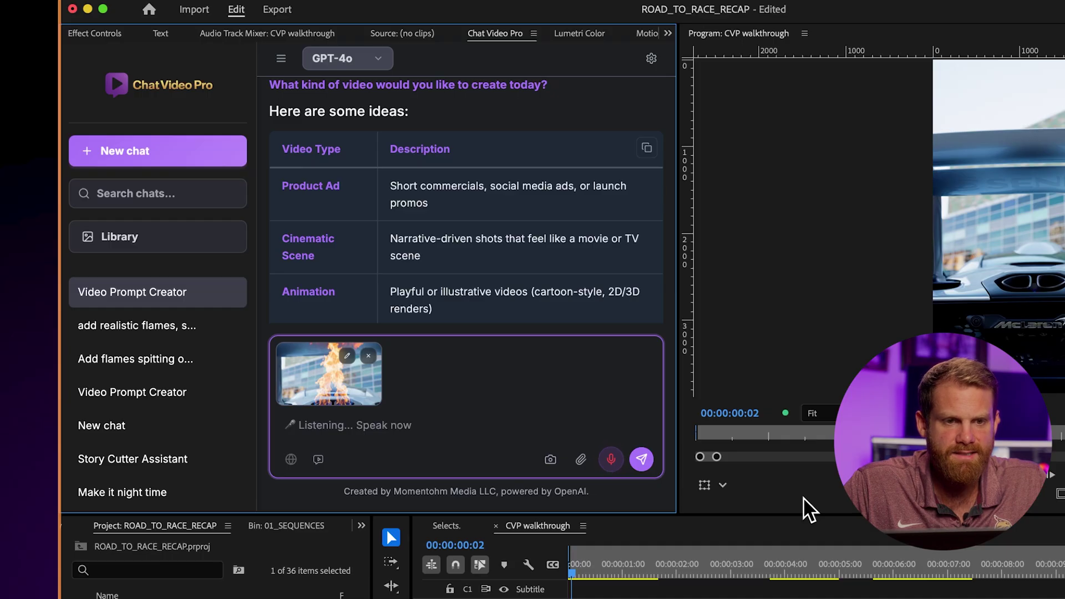
pyautogui.click(611, 460)
pyautogui.click(640, 462)
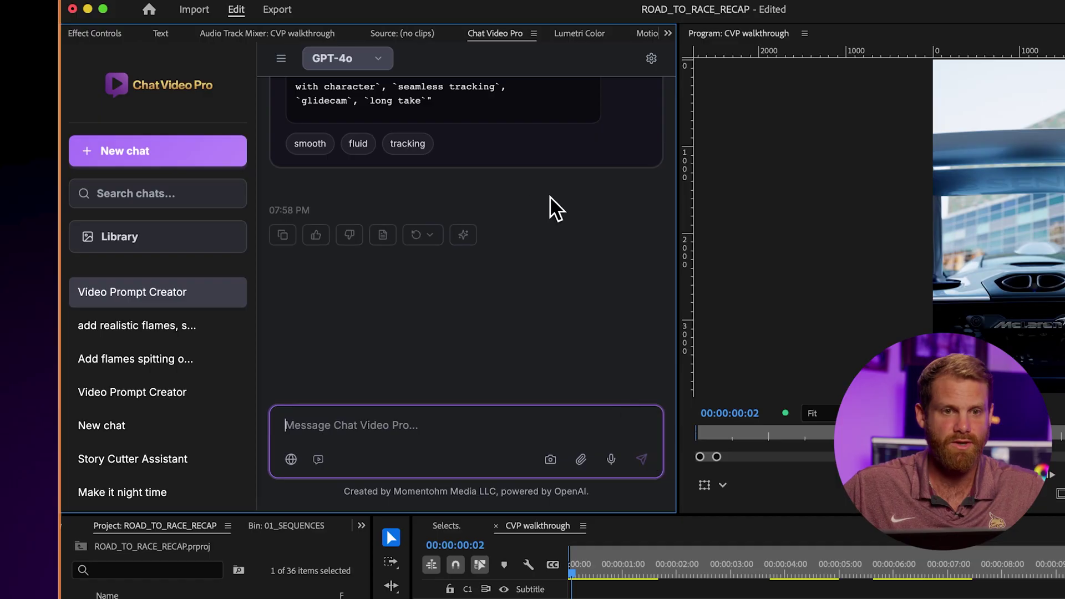
# - Dictate the refinement answers (engine revving as fire emits from the exhaust, hyper-realistic flames, about one to two seconds) and add the Dolly In / Out camera move
pyautogui.scroll(10, 437, 240)
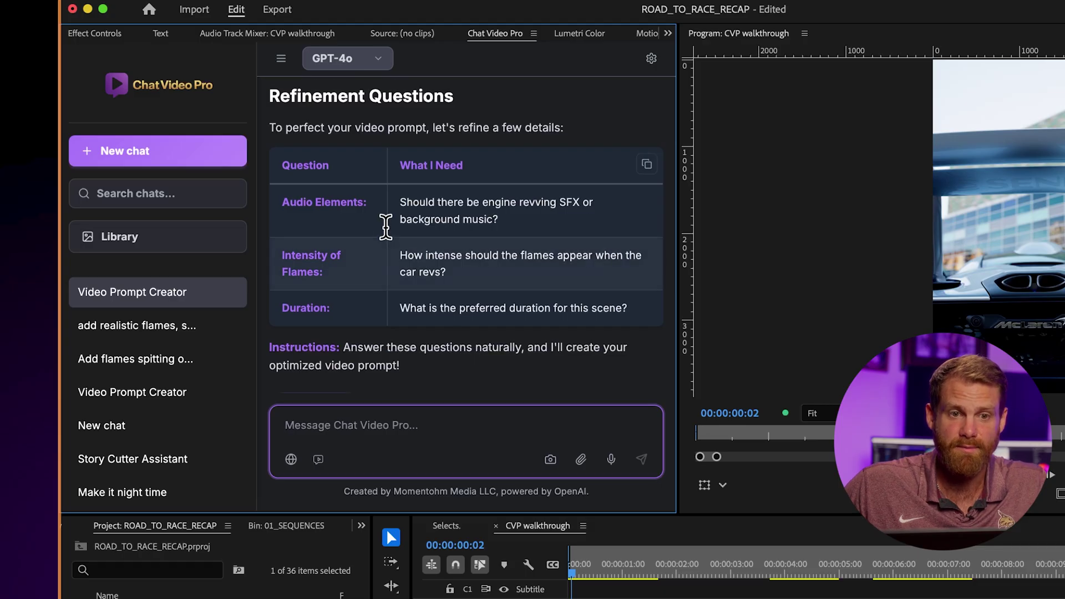
pyautogui.scroll(3, 387, 230)
pyautogui.scroll(-1, 377, 236)
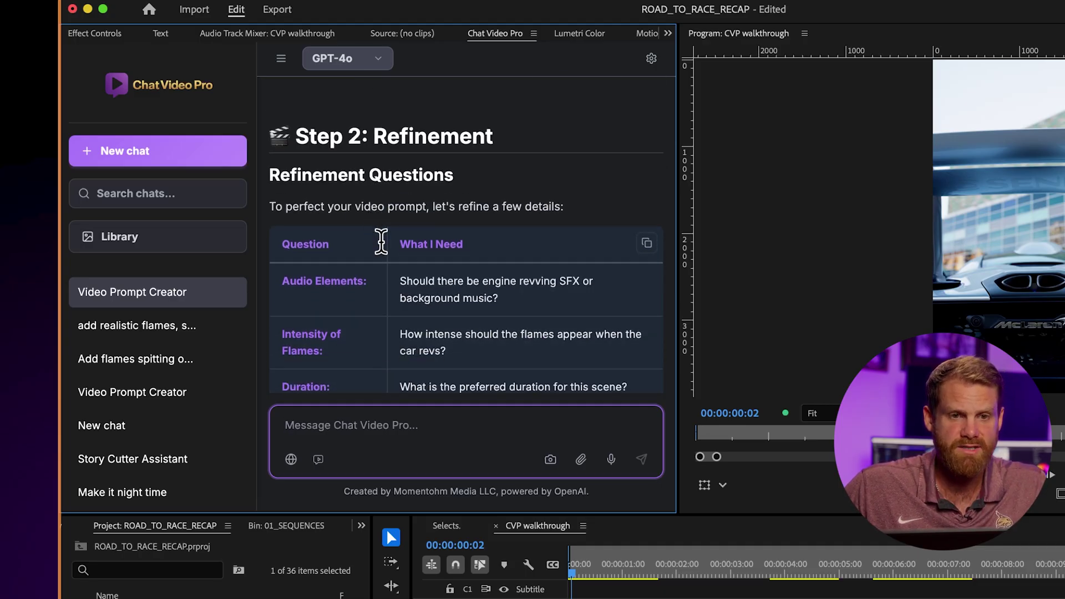
pyautogui.scroll(-1, 344, 236)
pyautogui.scroll(-1, 480, 197)
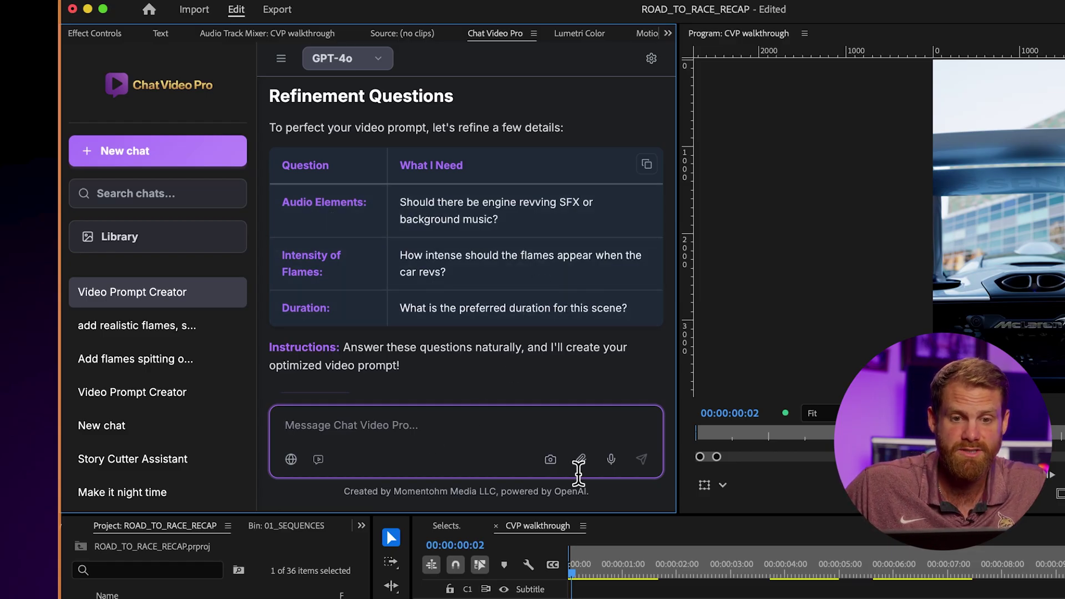
pyautogui.click(611, 459)
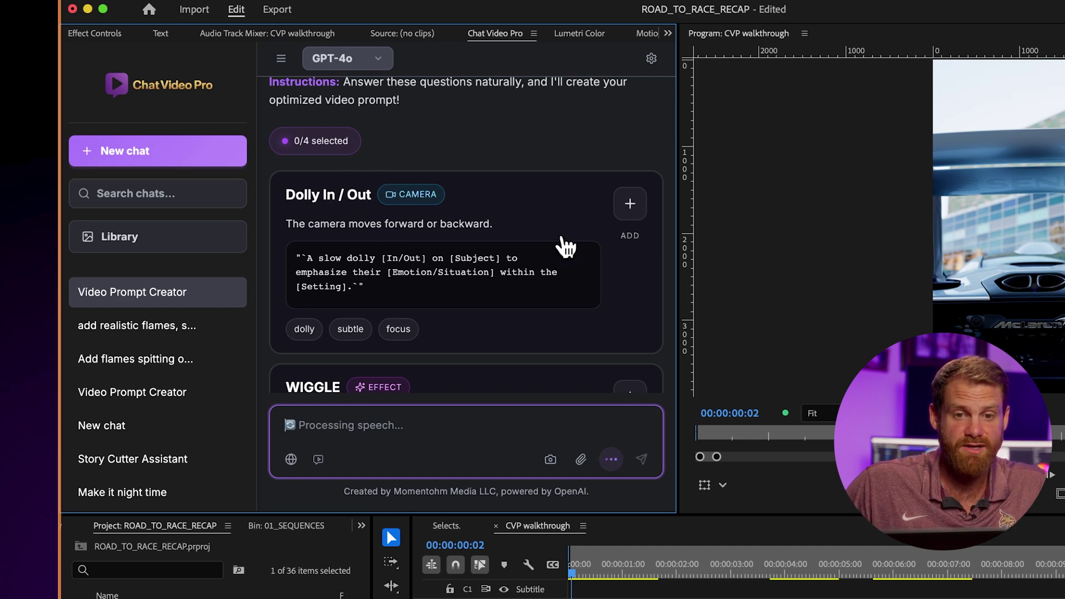
pyautogui.click(630, 213)
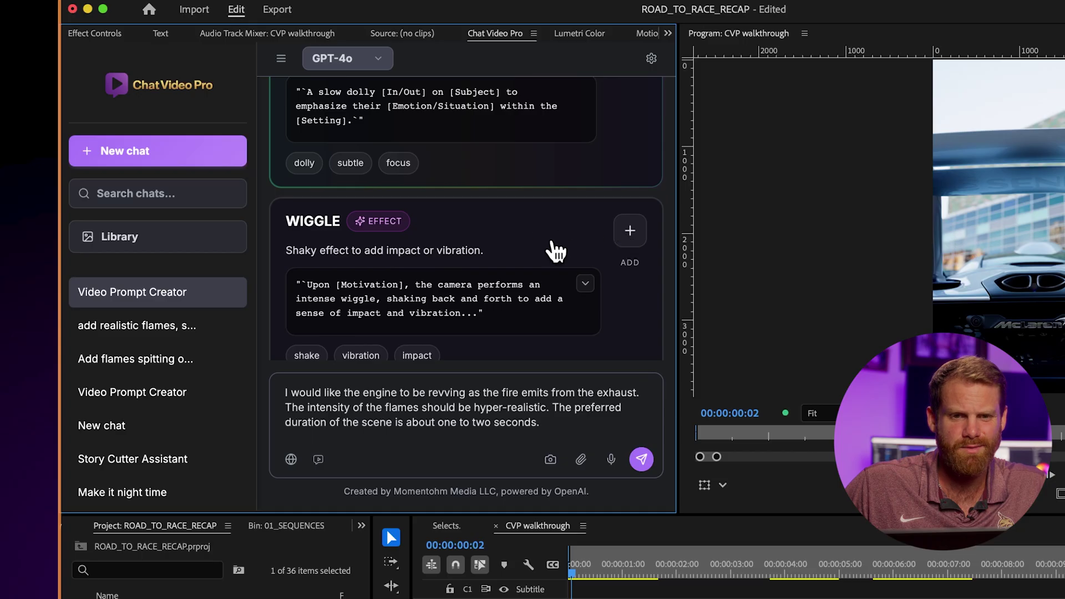
# - Review the suggested Dolly In / Out, WIGGLE, Static and Steadicam / Gimbal Shot options and their prompt templates
pyautogui.scroll(-1, 680, 254)
pyautogui.scroll(-2, 547, 249)
pyautogui.scroll(-3, 502, 267)
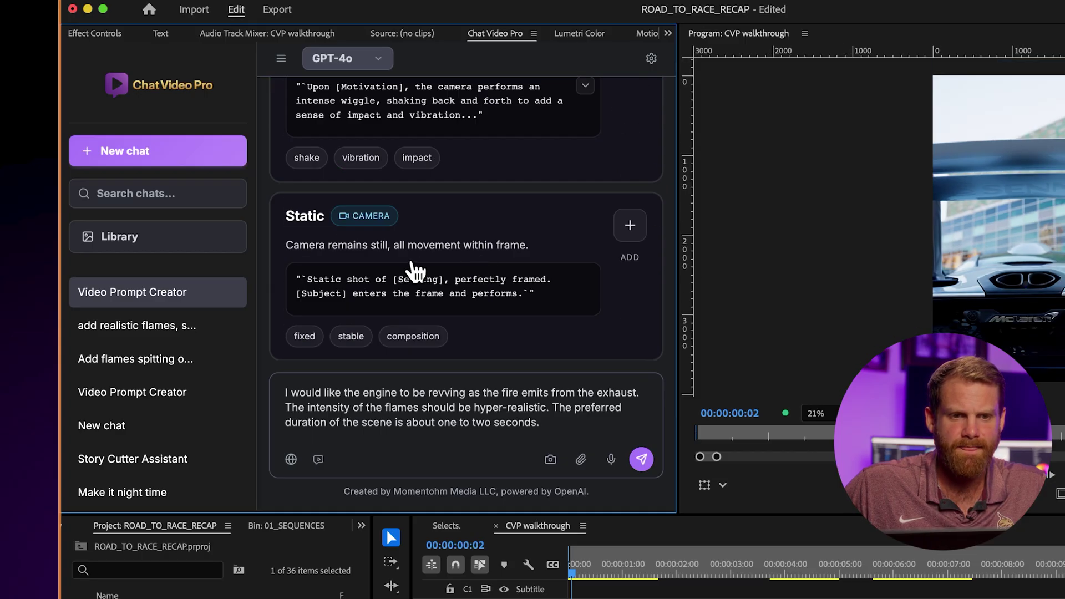
pyautogui.scroll(-2, 428, 255)
pyautogui.scroll(-2, 397, 270)
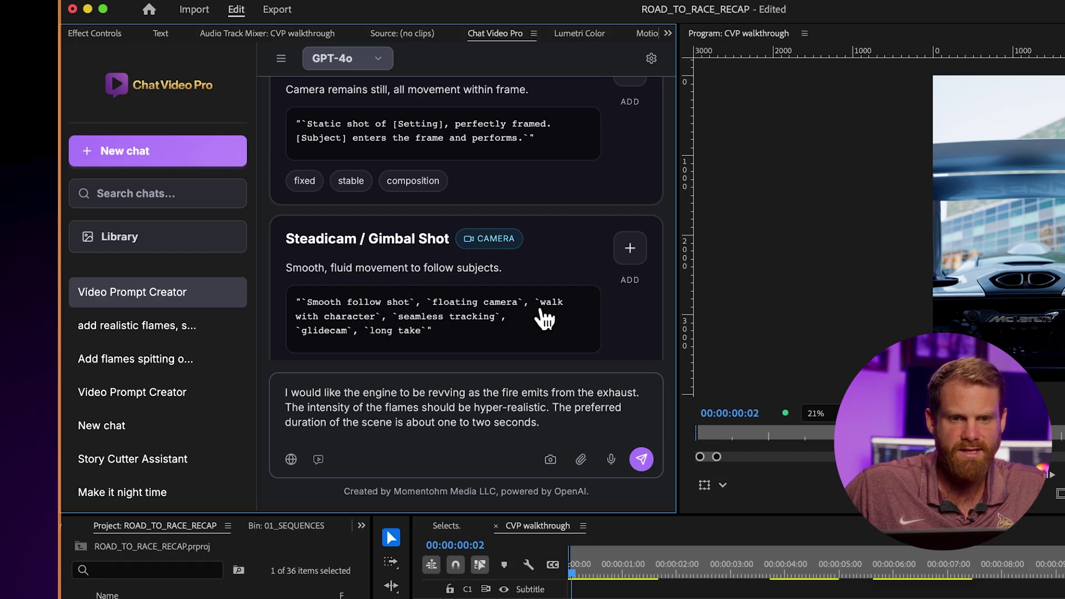
pyautogui.scroll(-1, 369, 337)
pyautogui.scroll(-5, 371, 335)
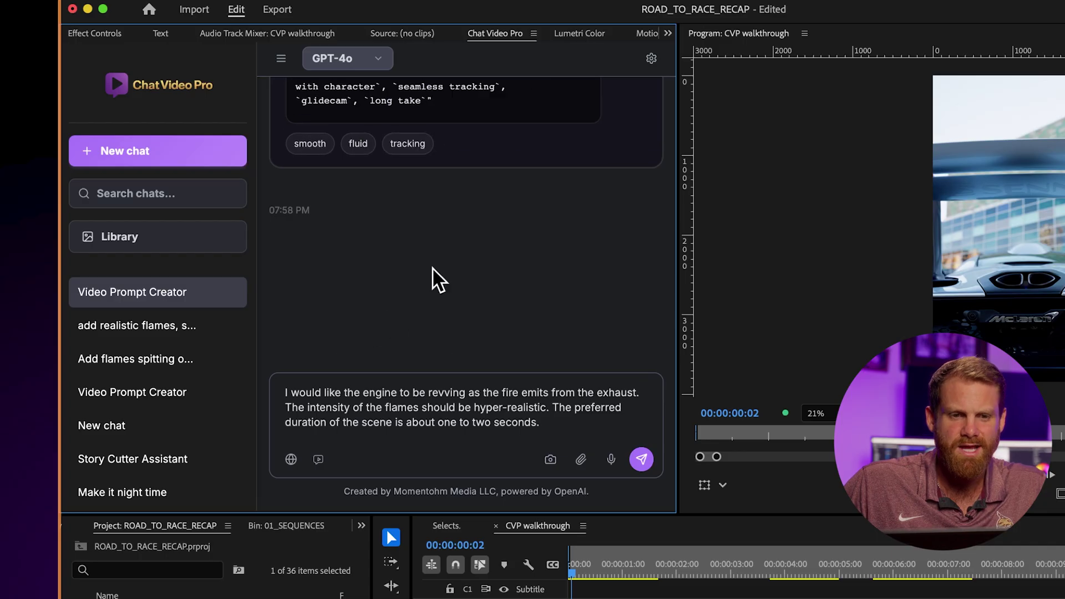
pyautogui.scroll(10, 435, 277)
pyautogui.scroll(5, 440, 271)
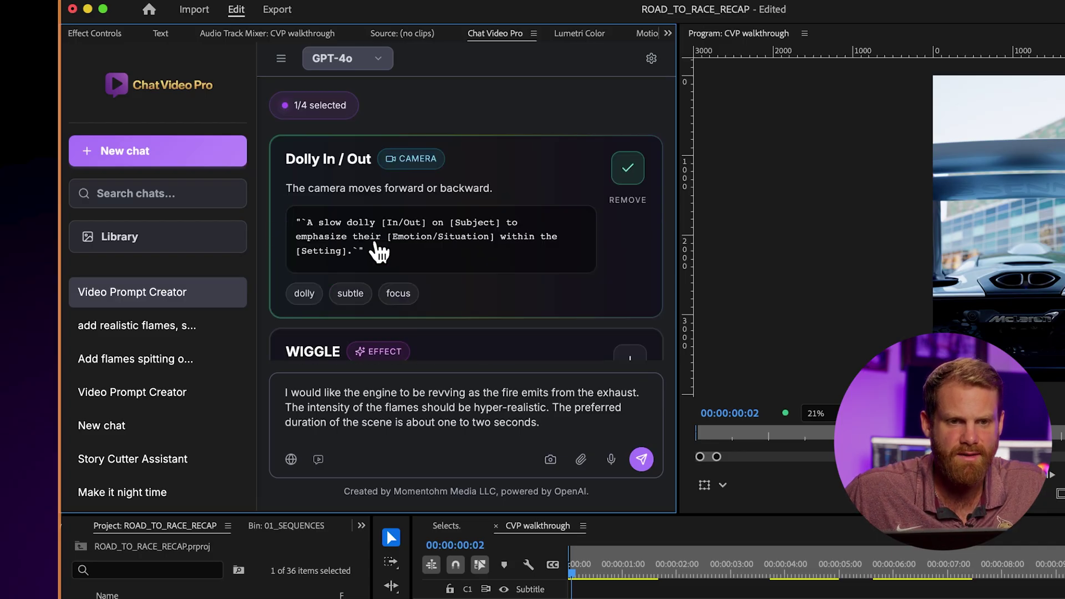
pyautogui.scroll(-1, 434, 196)
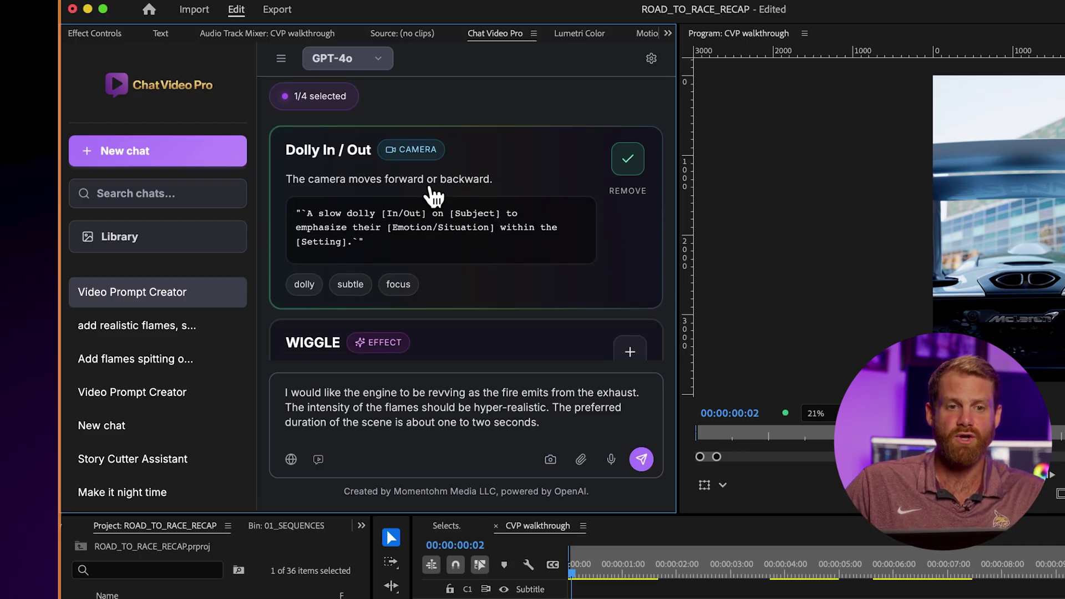
pyautogui.scroll(-3, 383, 210)
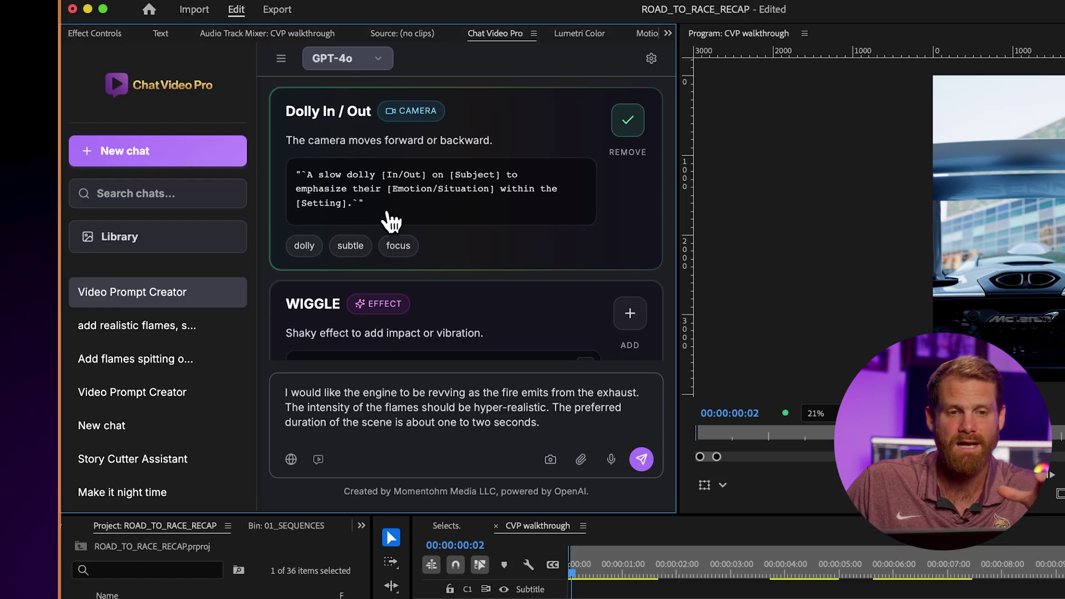
pyautogui.scroll(-2, 394, 223)
pyautogui.scroll(1, 405, 172)
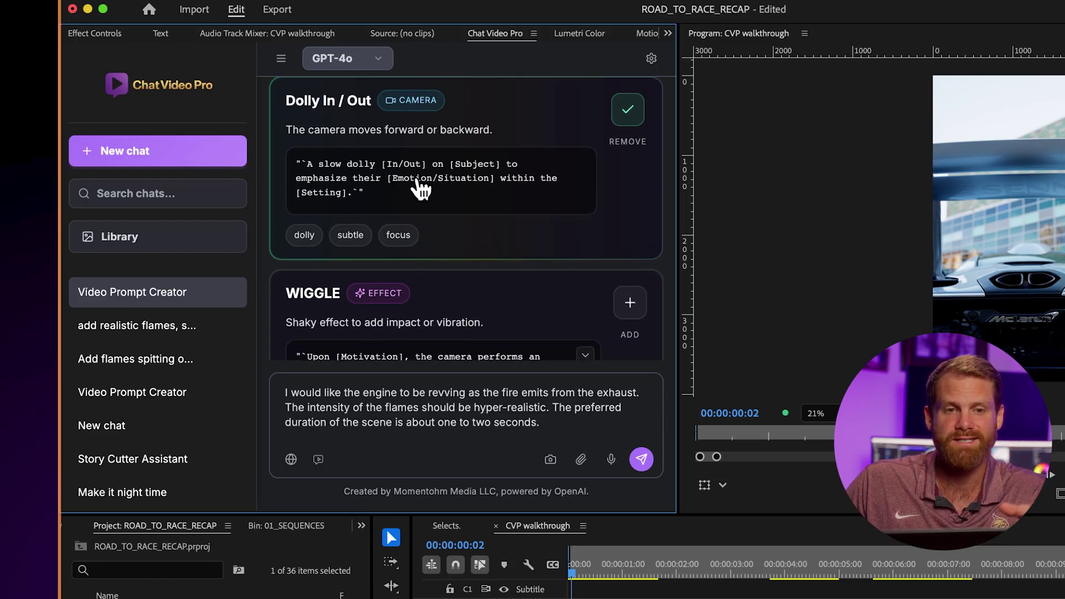
pyautogui.scroll(-3, 422, 188)
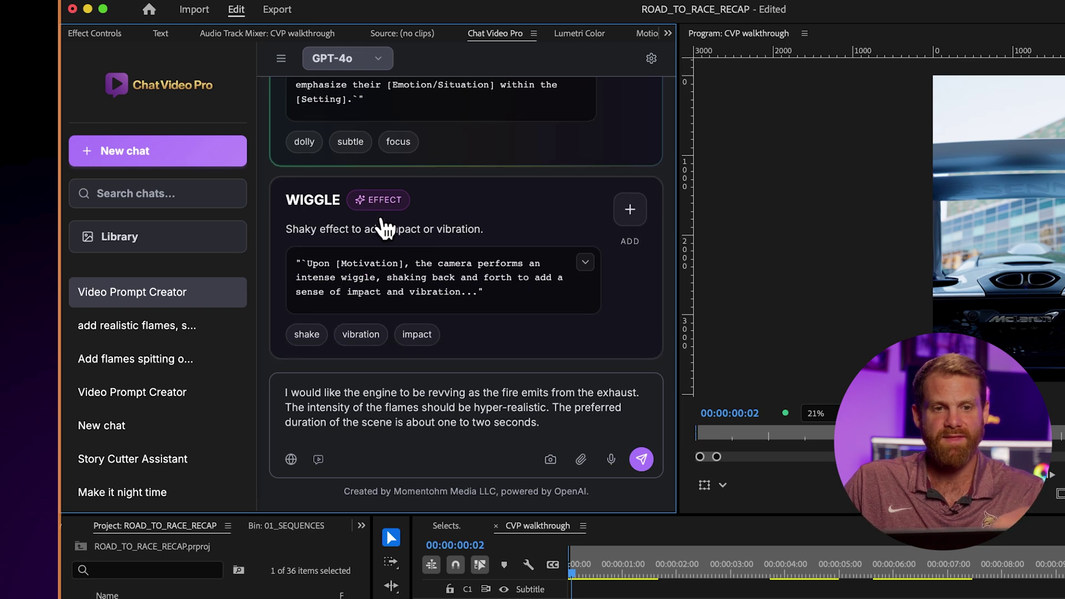
pyautogui.scroll(-3, 388, 224)
pyautogui.scroll(-6, 442, 227)
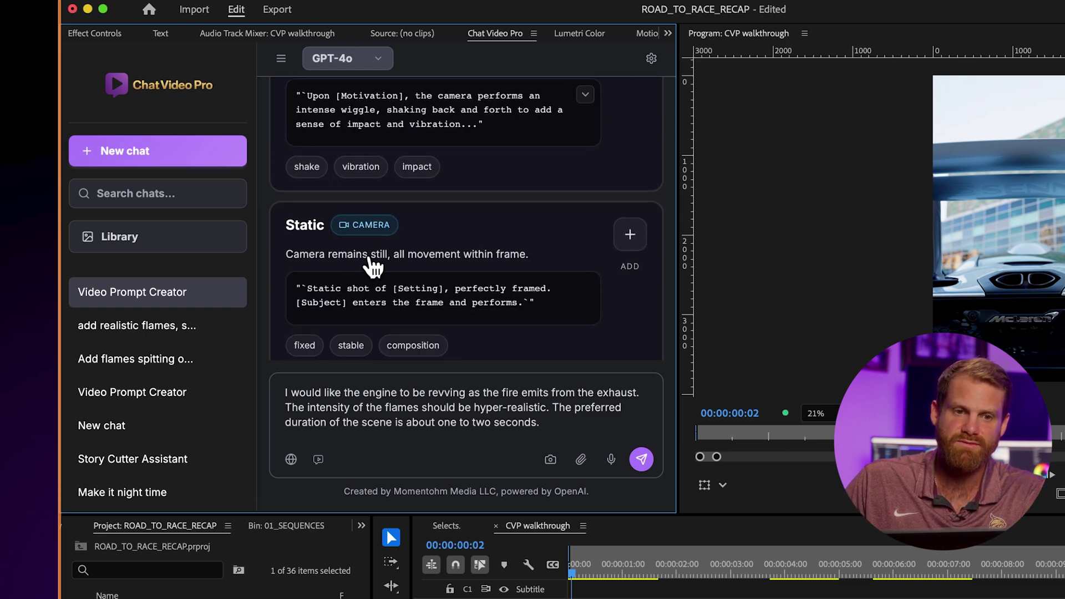
pyautogui.scroll(-2, 498, 255)
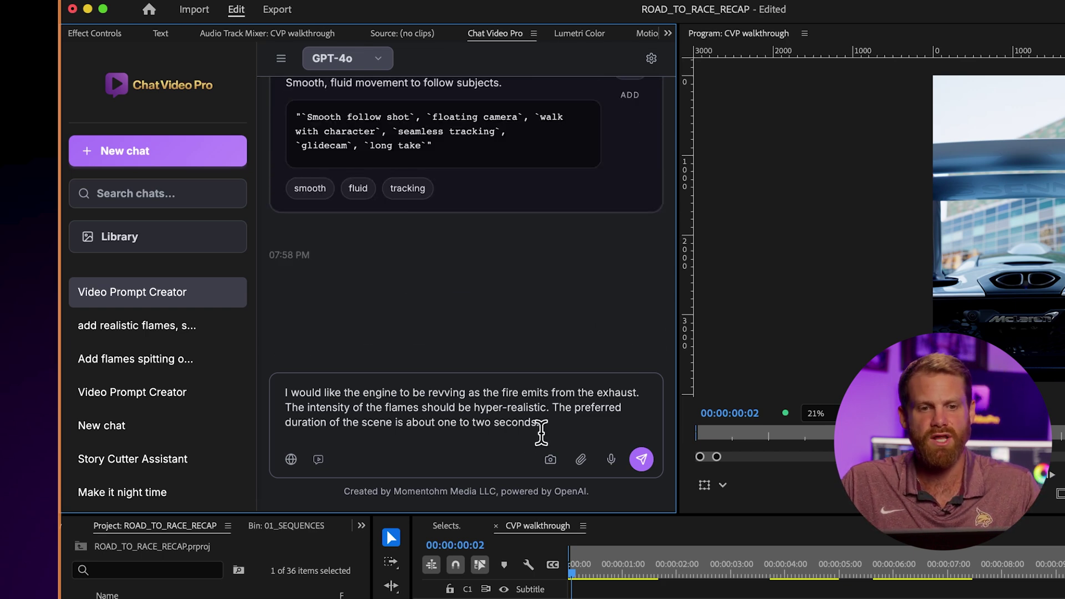
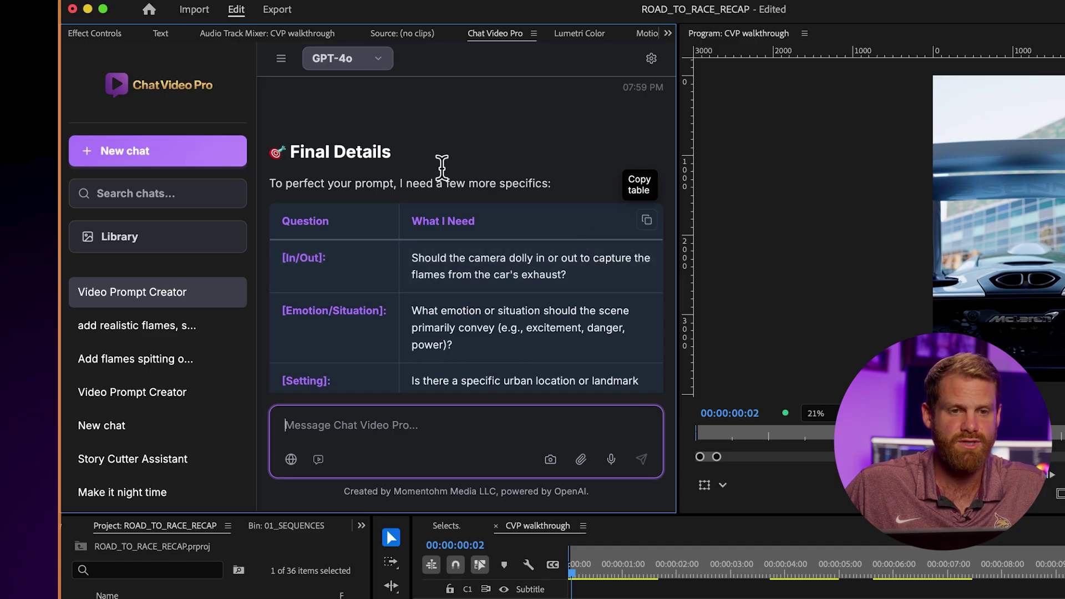
# - Dictate the final details: start by dollying in as flames exhaust, convey exciting adrenaline, danger and power, and keep the setting the exact same
pyautogui.scroll(-1, 377, 238)
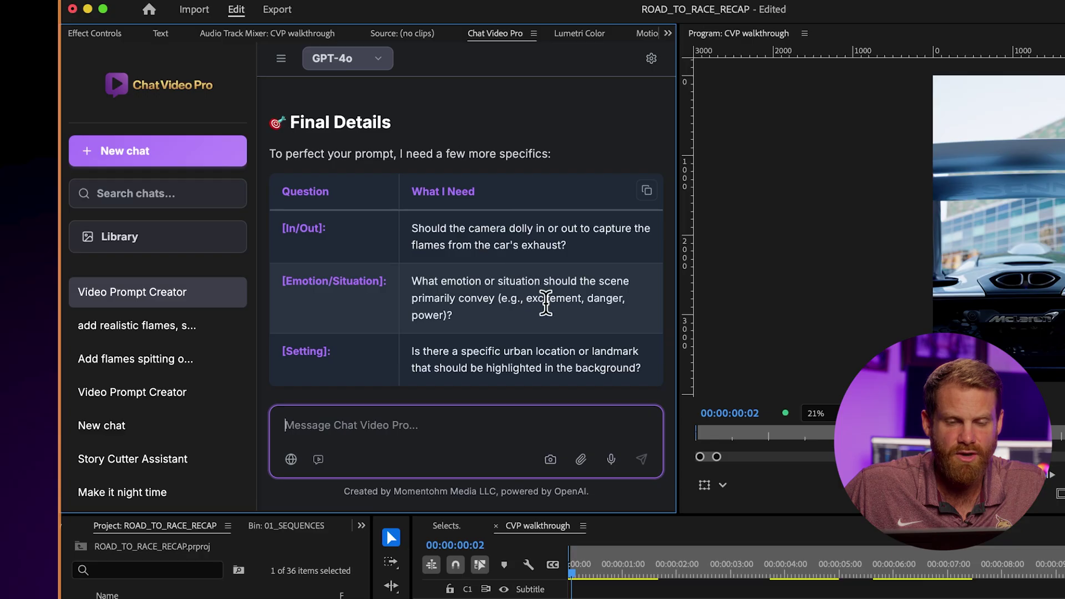
pyautogui.click(610, 459)
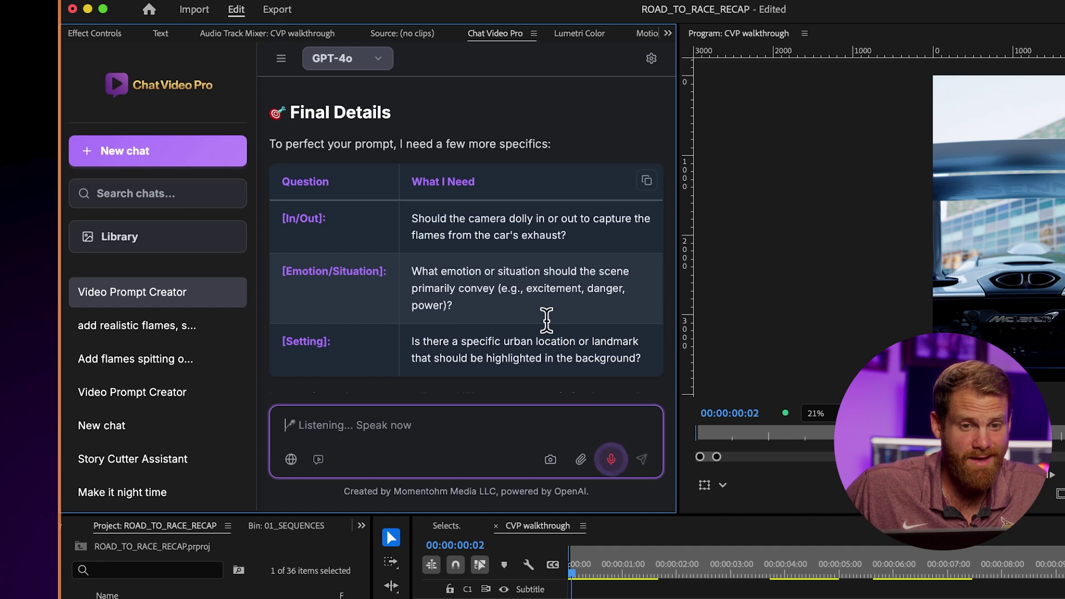
pyautogui.scroll(-1, 546, 320)
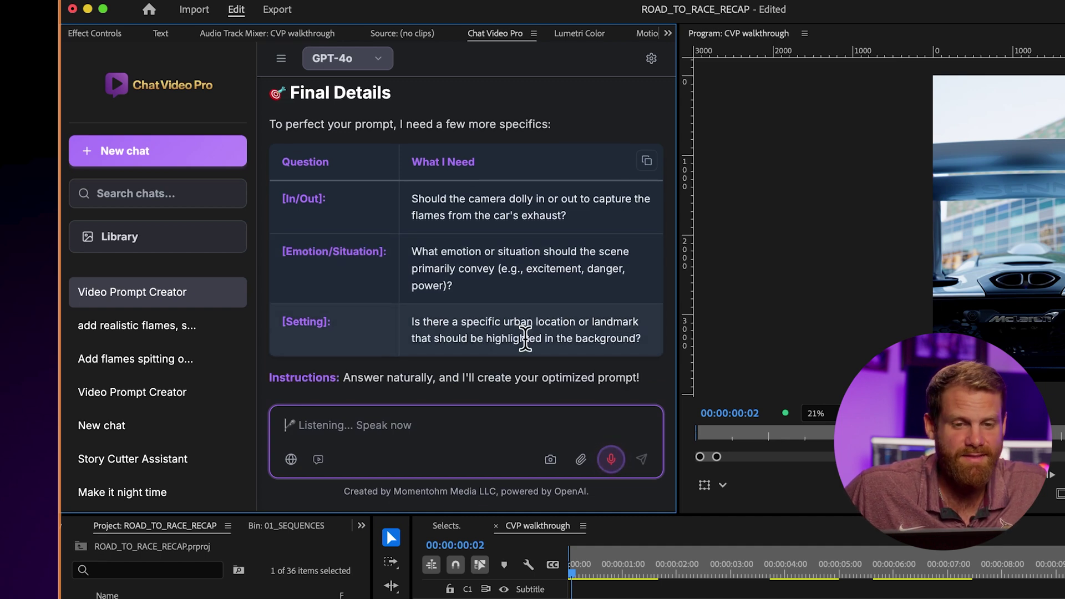
pyautogui.click(611, 463)
pyautogui.scroll(-1, 459, 349)
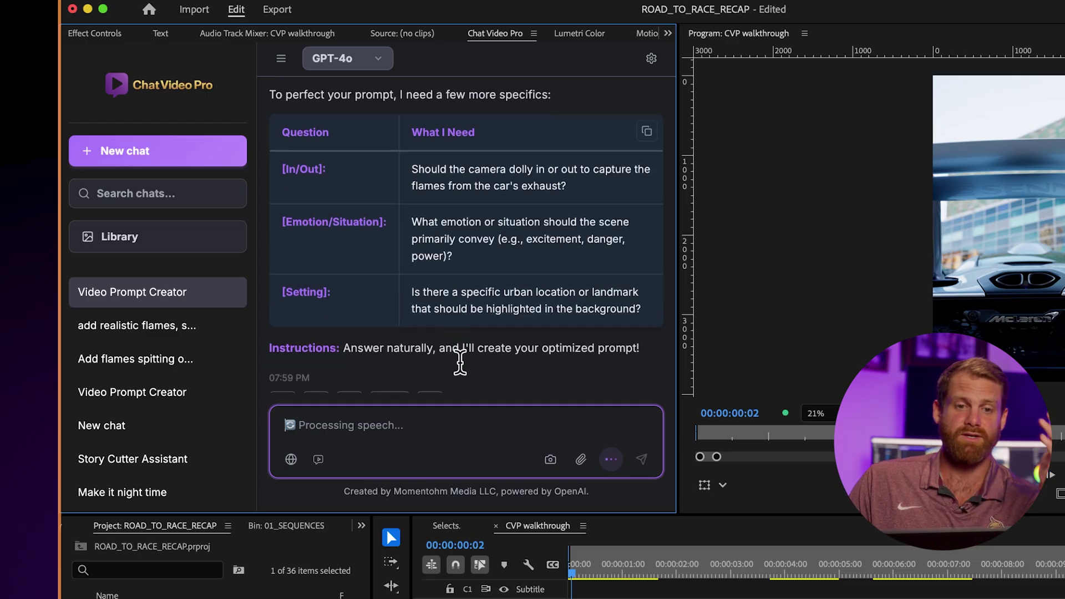
pyautogui.scroll(-3, 455, 363)
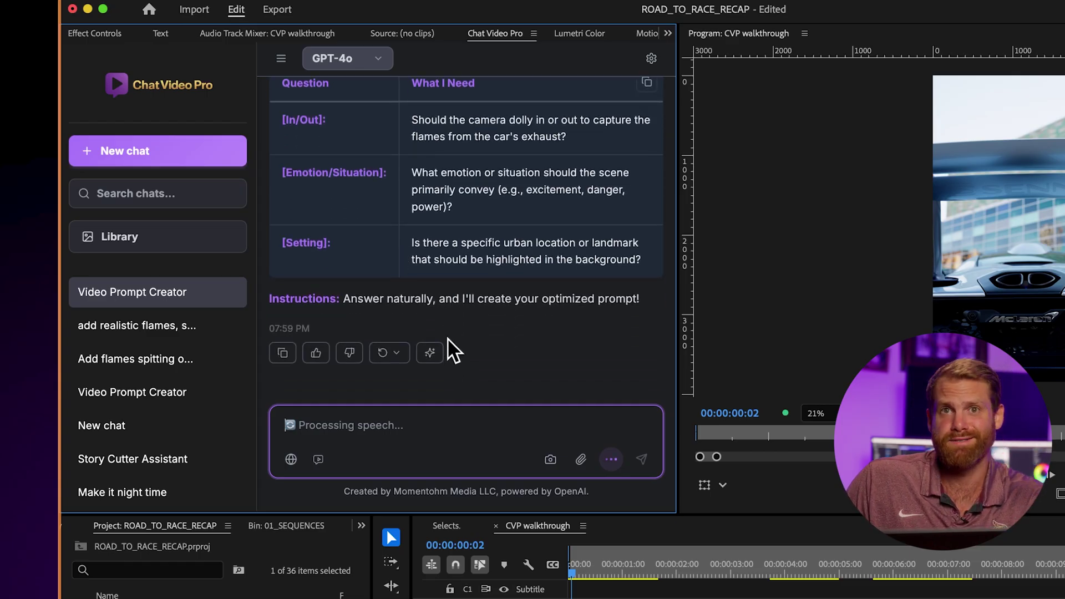
pyautogui.scroll(-1, 454, 341)
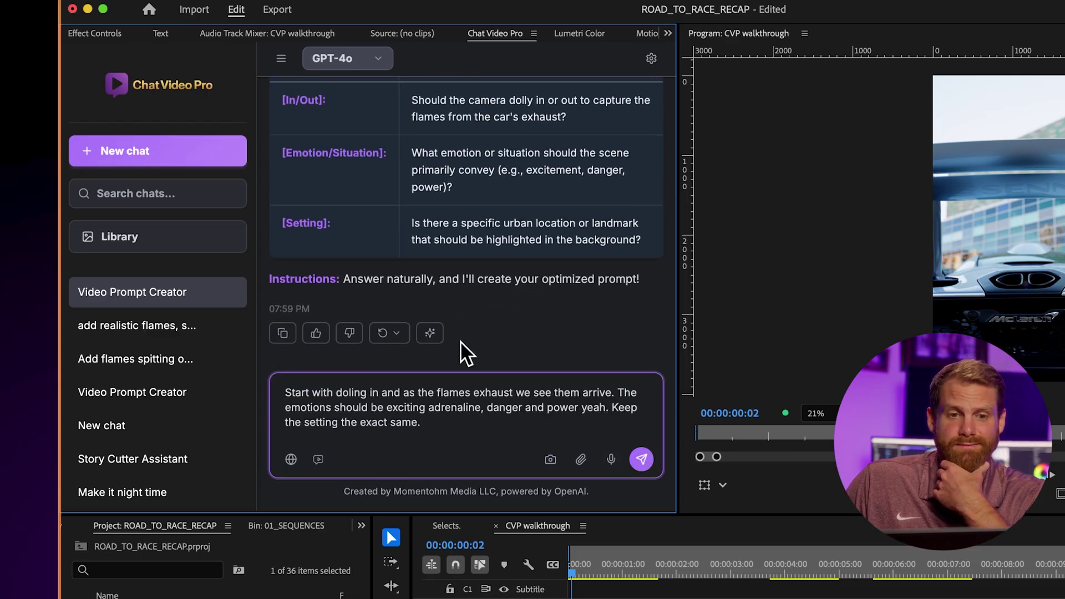
# - Send the dictated final details to the Video Prompt Creator and read through the full description in the generated JSON prompt
pyautogui.click(641, 458)
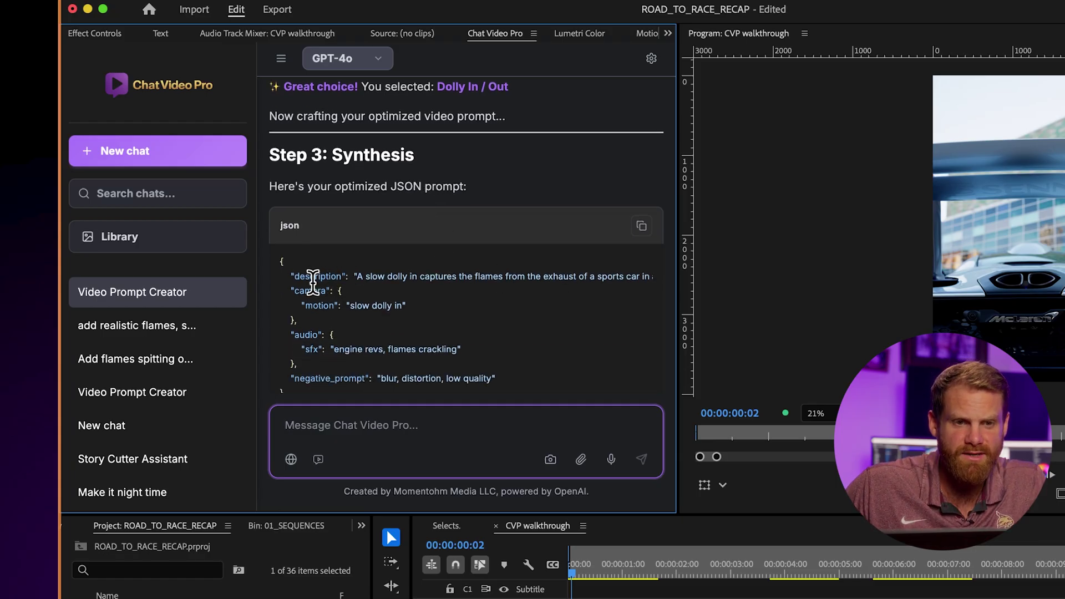
pyautogui.moveTo(353, 249); pyautogui.dragTo(377, 269)
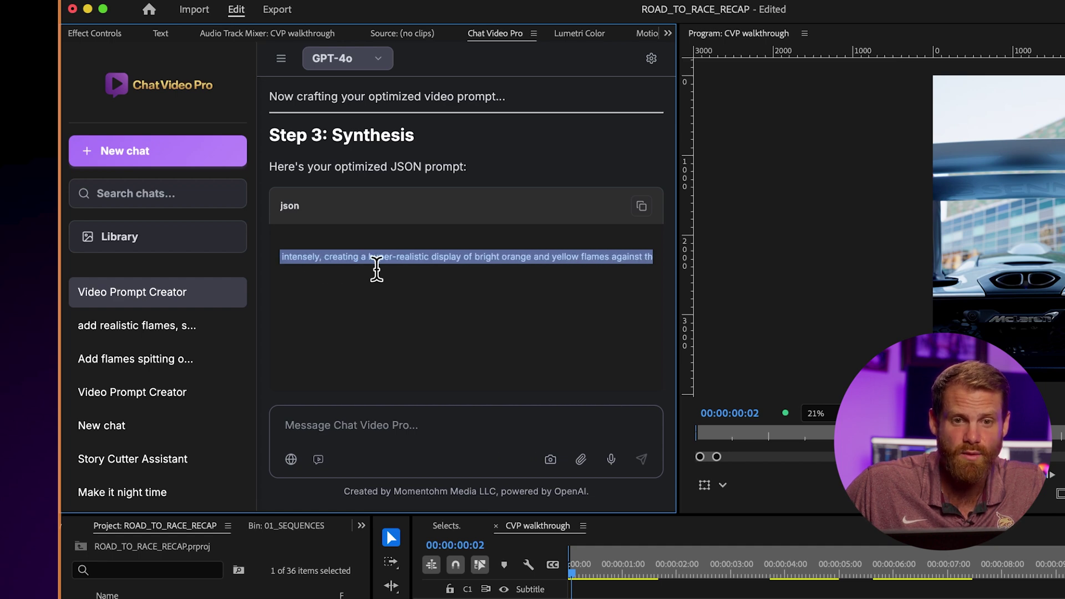
pyautogui.hscroll(2, 377, 269)
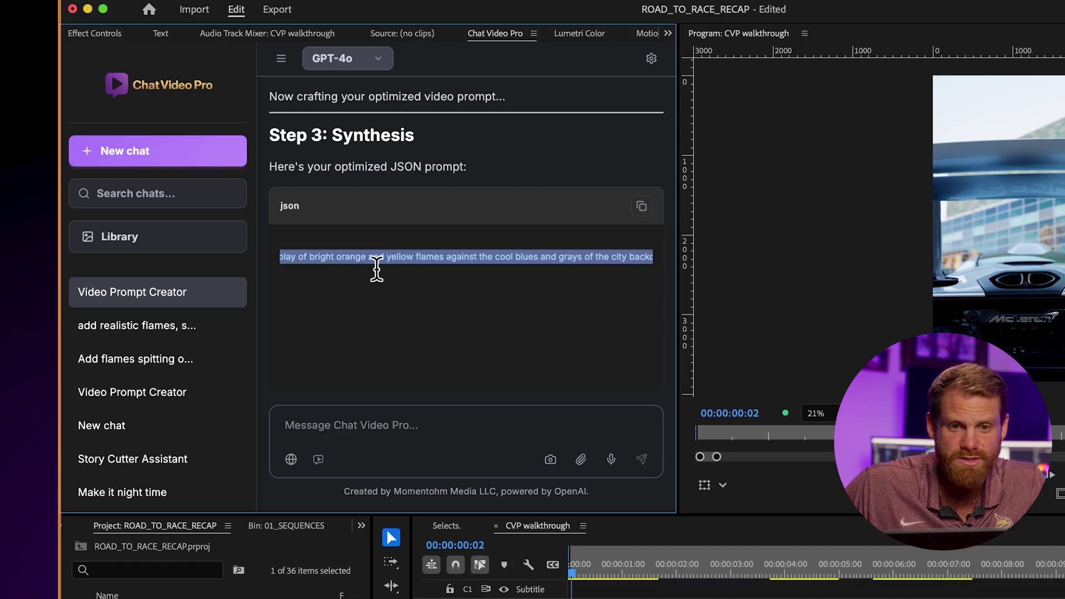
pyautogui.hscroll(3, 376, 269)
pyautogui.hscroll(2, 376, 269)
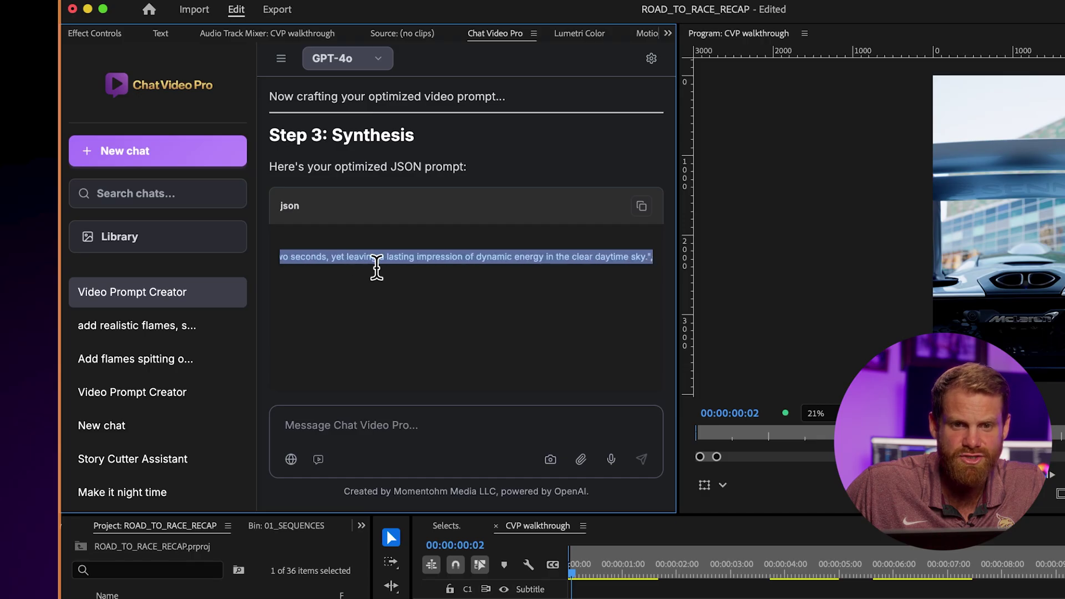
pyautogui.hscroll(-5, 377, 269)
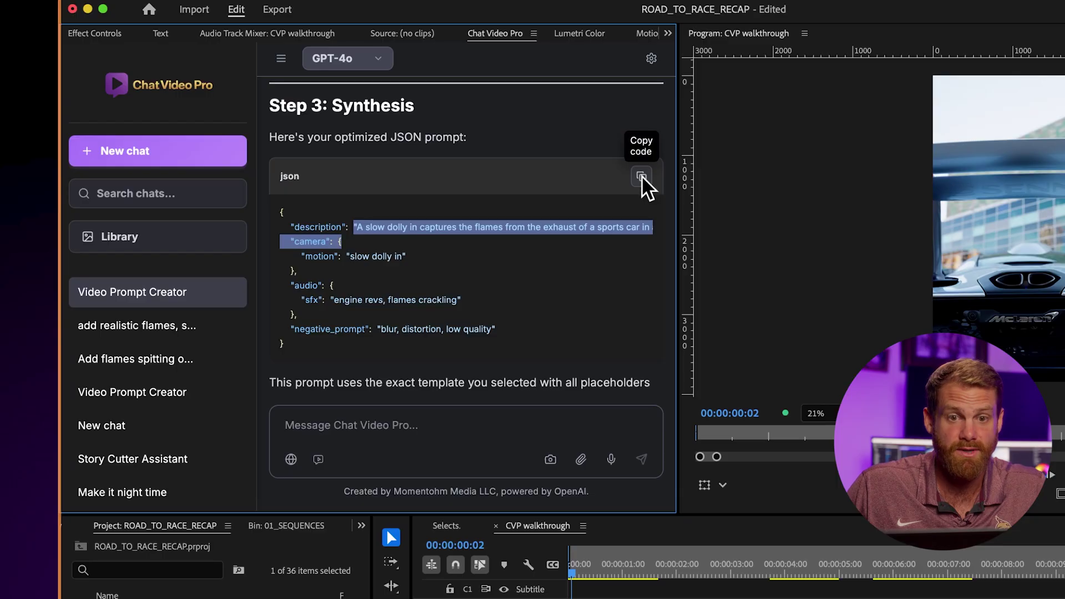
# - Copy the generated JSON prompt into a new message and attach the tall exhaust-flames image from the Library
pyautogui.click(641, 175)
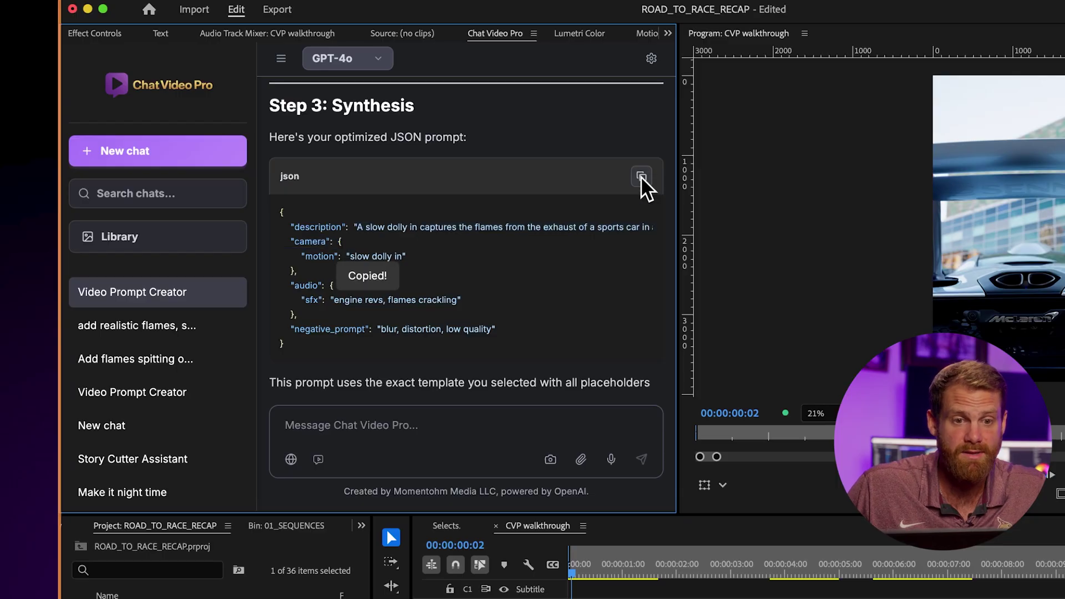
pyautogui.click(405, 425)
pyautogui.press('super+v')
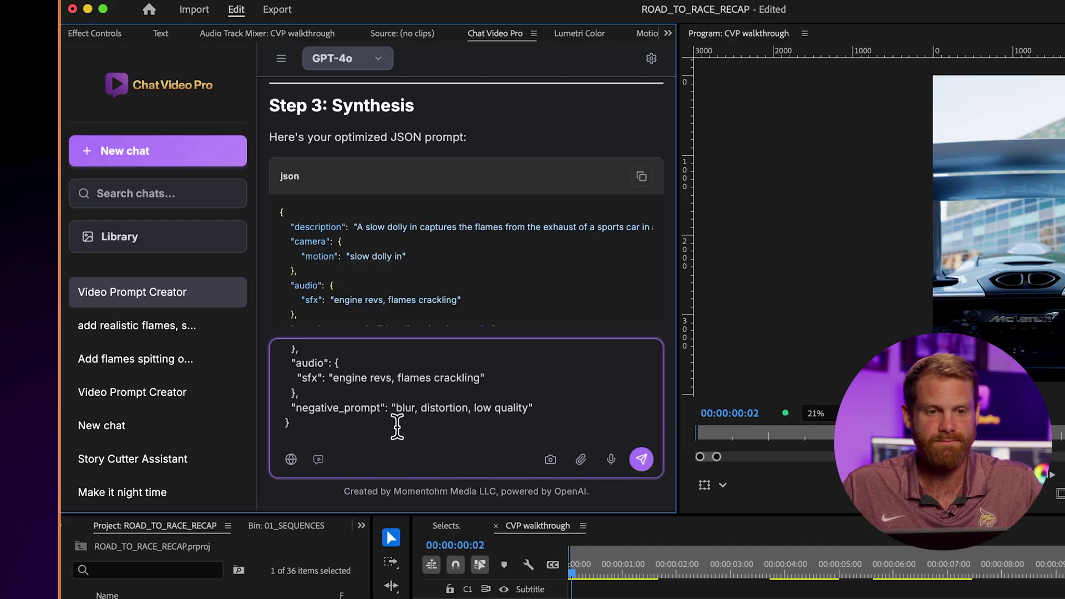
pyautogui.click(161, 238)
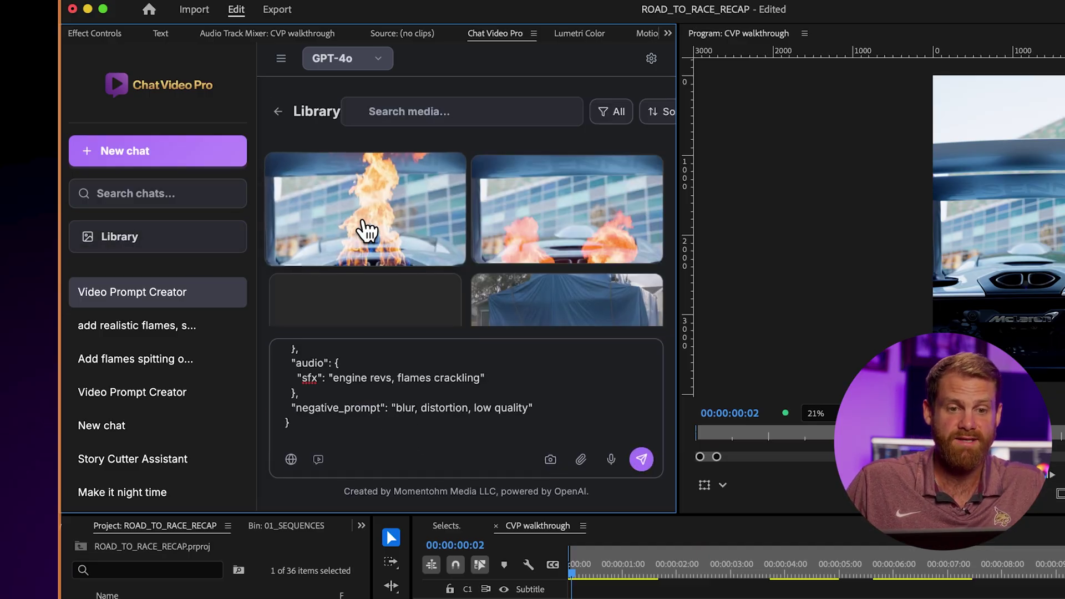
pyautogui.moveTo(362, 234); pyautogui.dragTo(363, 424)
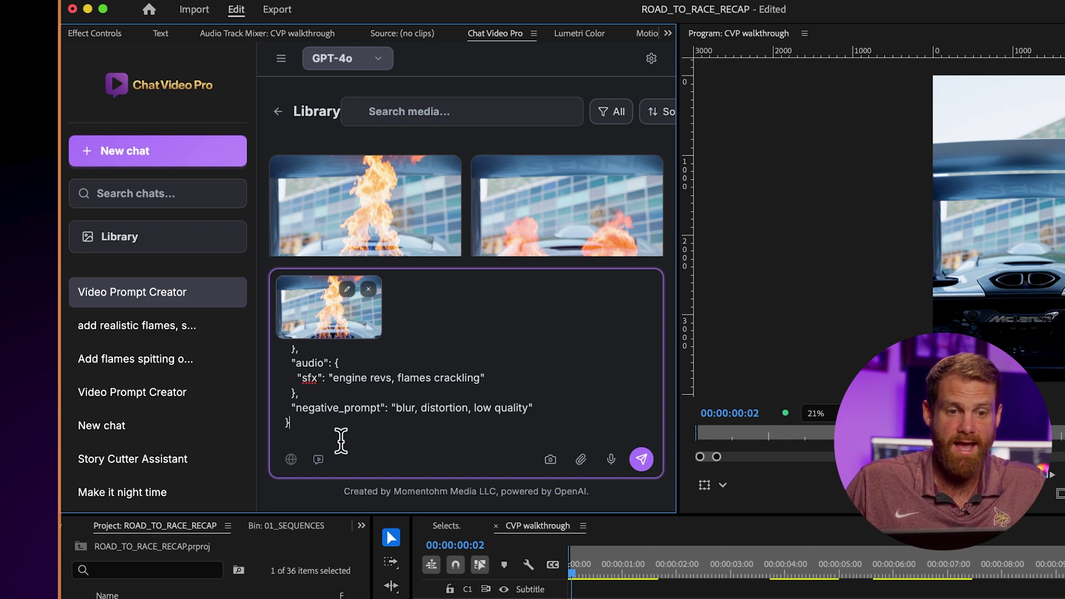
# - Turn on video generation for the message with Portrait (9:16) aspect ratio and check the available resolution
pyautogui.click(318, 459)
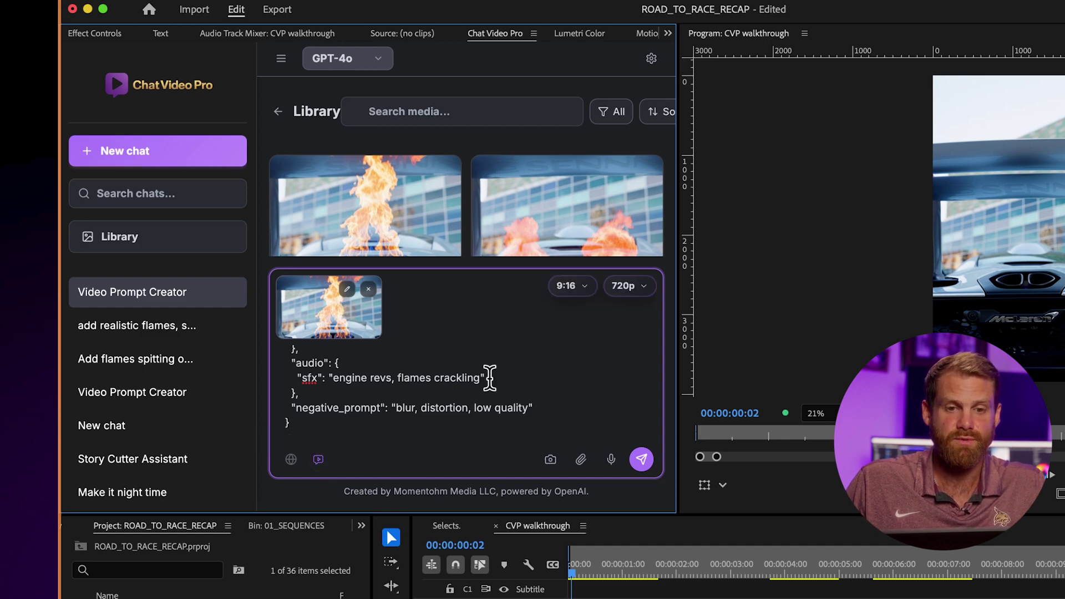
pyautogui.click(570, 286)
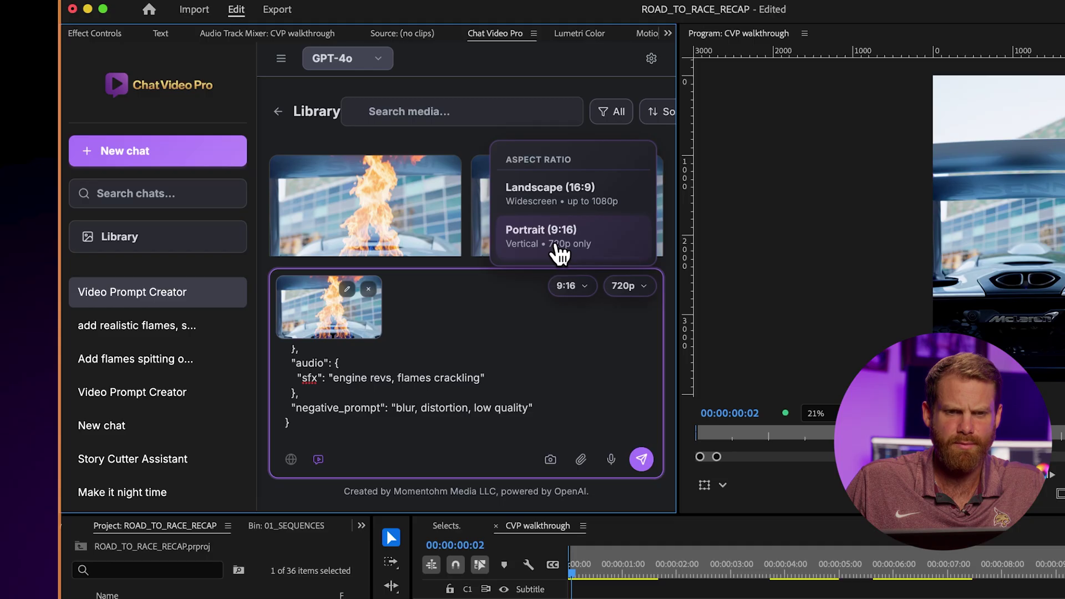
pyautogui.click(559, 251)
pyautogui.click(616, 287)
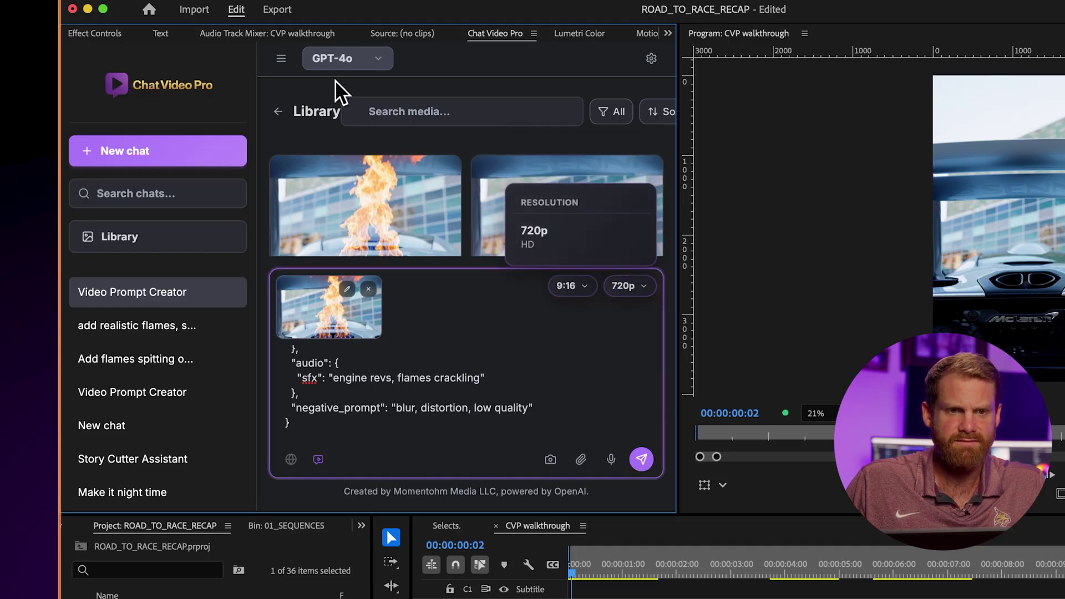
# - Choose VEO 3 Fast as the video model and send the flames prompt with its image to generate the video
pyautogui.click(350, 55)
pyautogui.moveTo(382, 403)
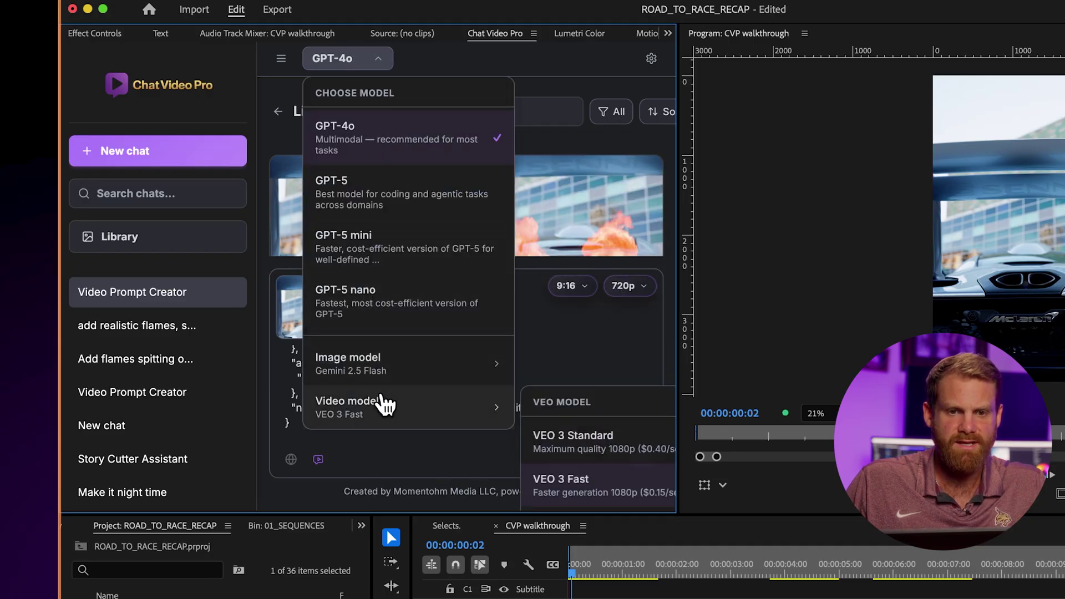
pyautogui.click(604, 484)
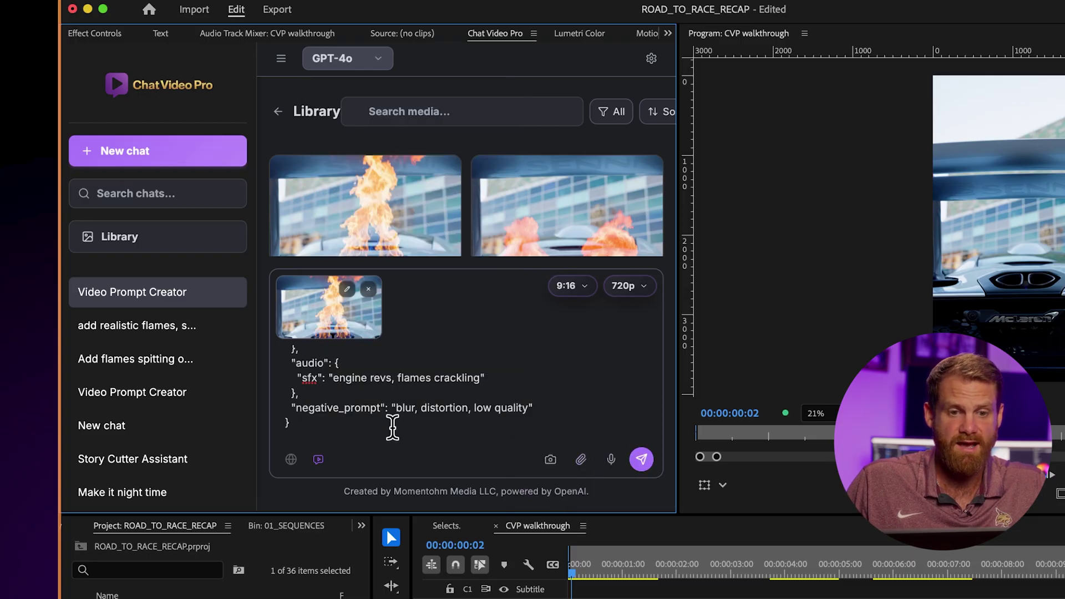
pyautogui.scroll(1, 397, 416)
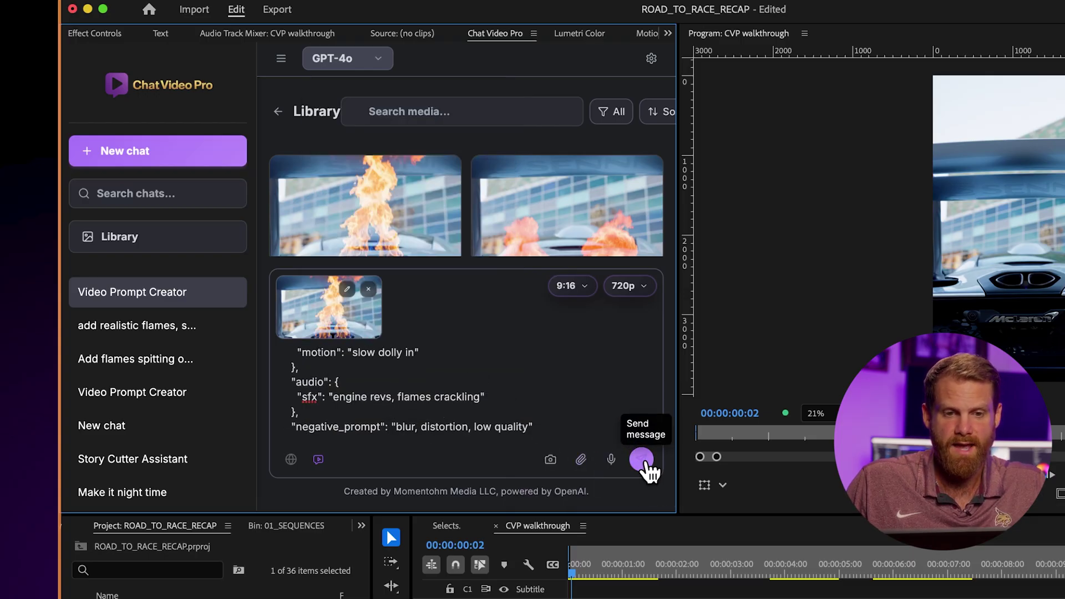
pyautogui.click(642, 459)
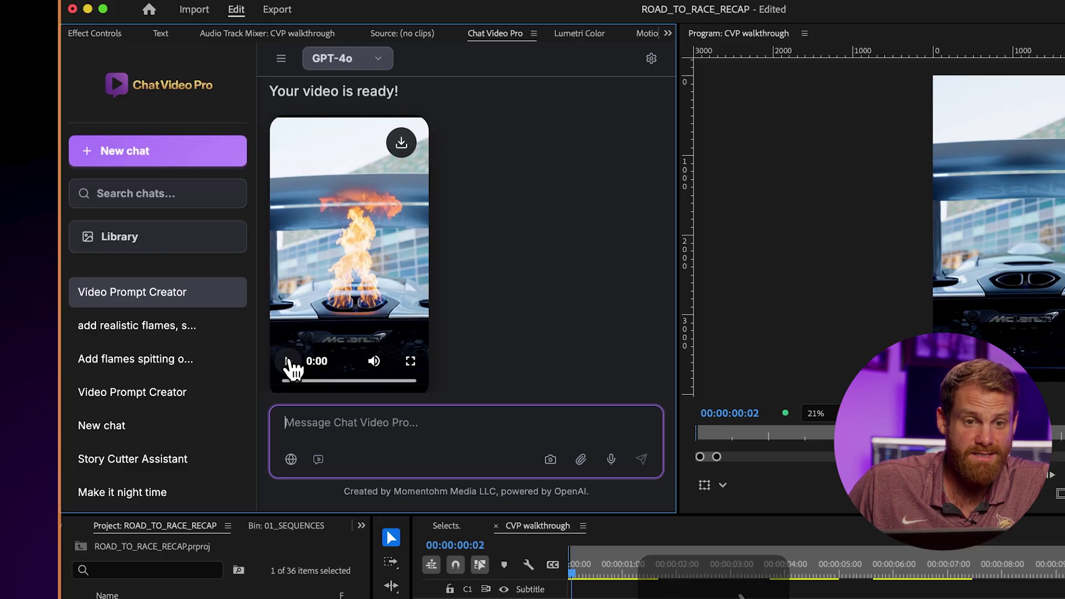
# - Play the generated flames video, scrub back to 0:03, and save and import it into the Premiere Pro project
pyautogui.click(290, 361)
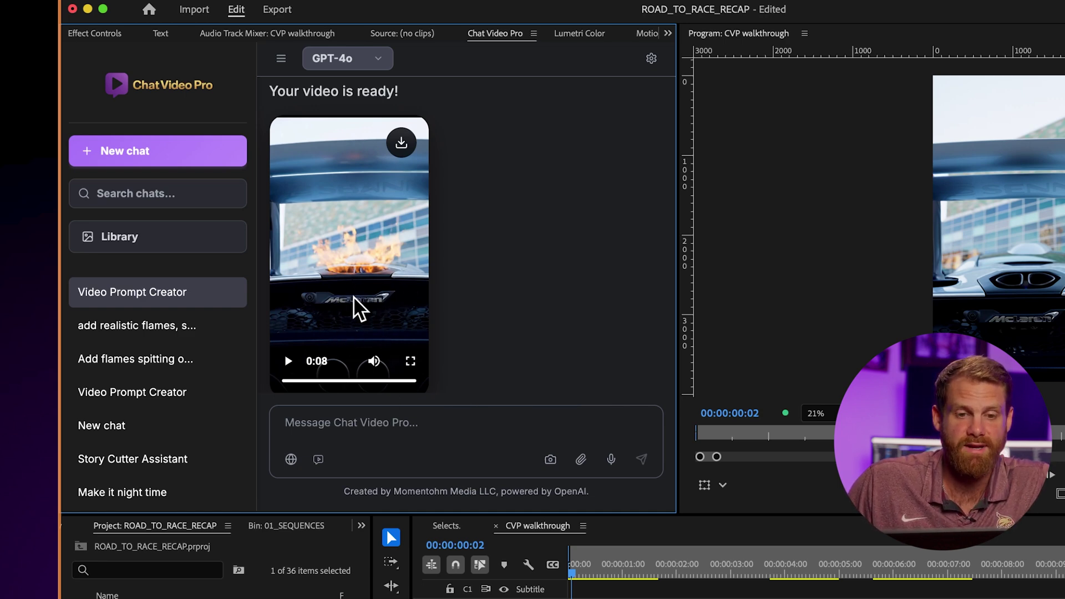
pyautogui.moveTo(409, 381); pyautogui.dragTo(340, 381)
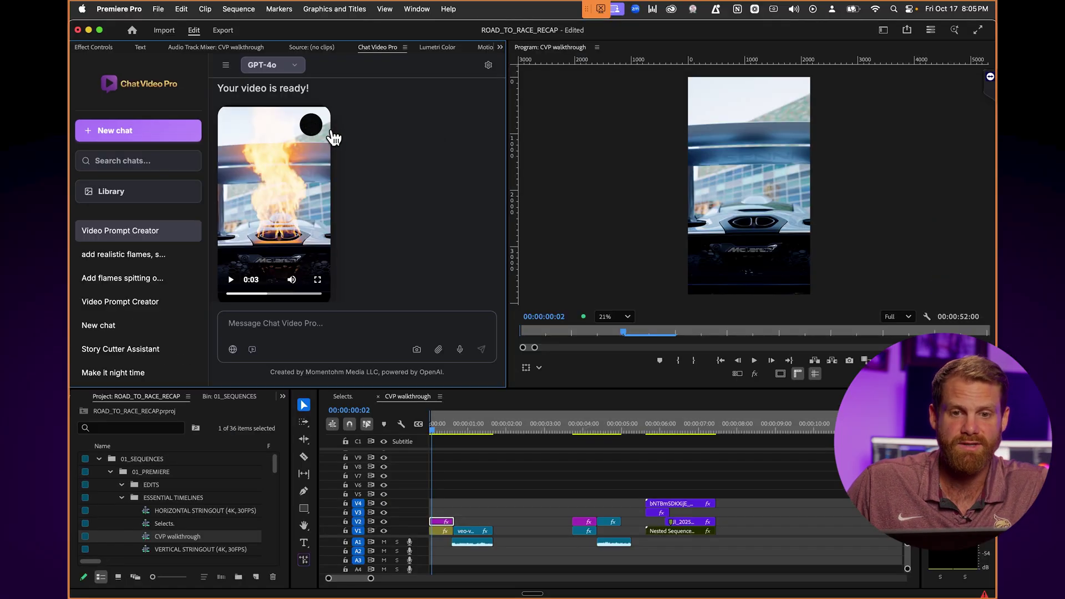
pyautogui.click(401, 143)
pyautogui.click(914, 327)
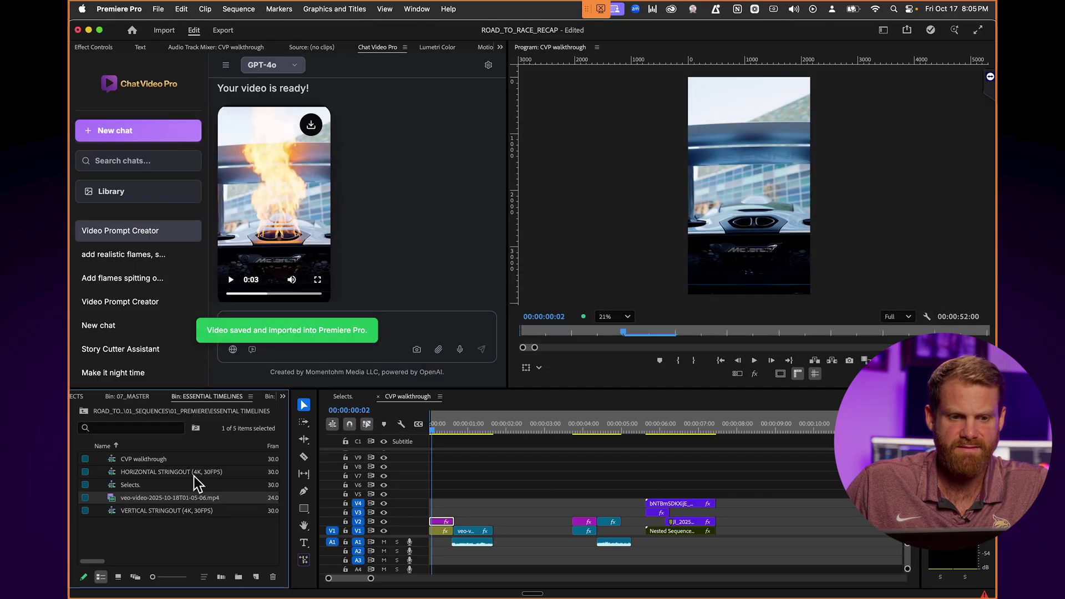
# - Try placing the imported veo-video clip on the CVP walkthrough timeline and play the cut from the original shot into the flames clip
pyautogui.moveTo(149, 499); pyautogui.dragTo(475, 502)
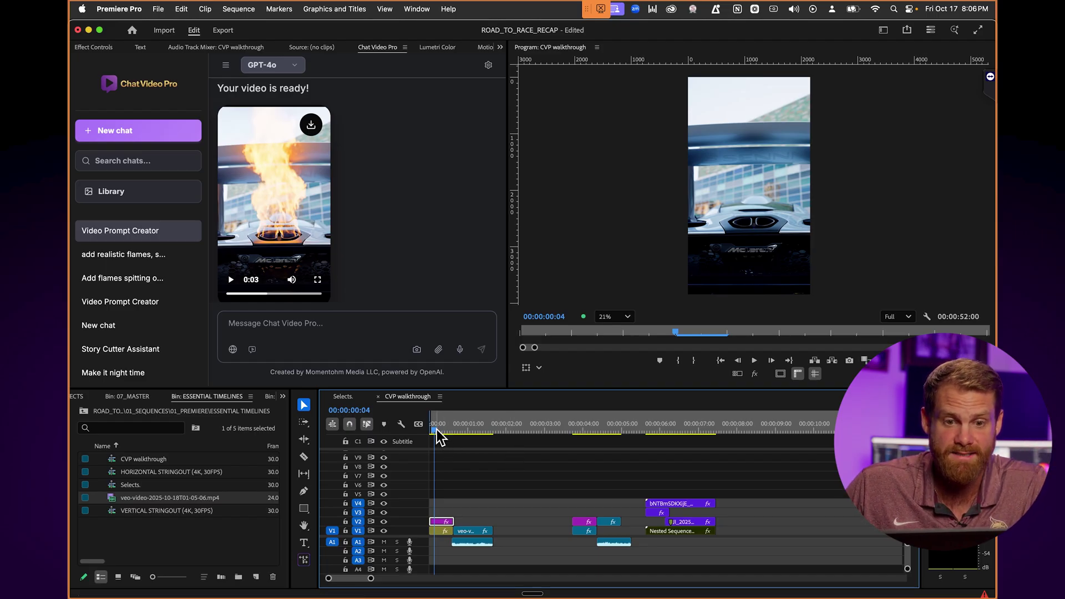
pyautogui.moveTo(438, 431); pyautogui.dragTo(454, 436)
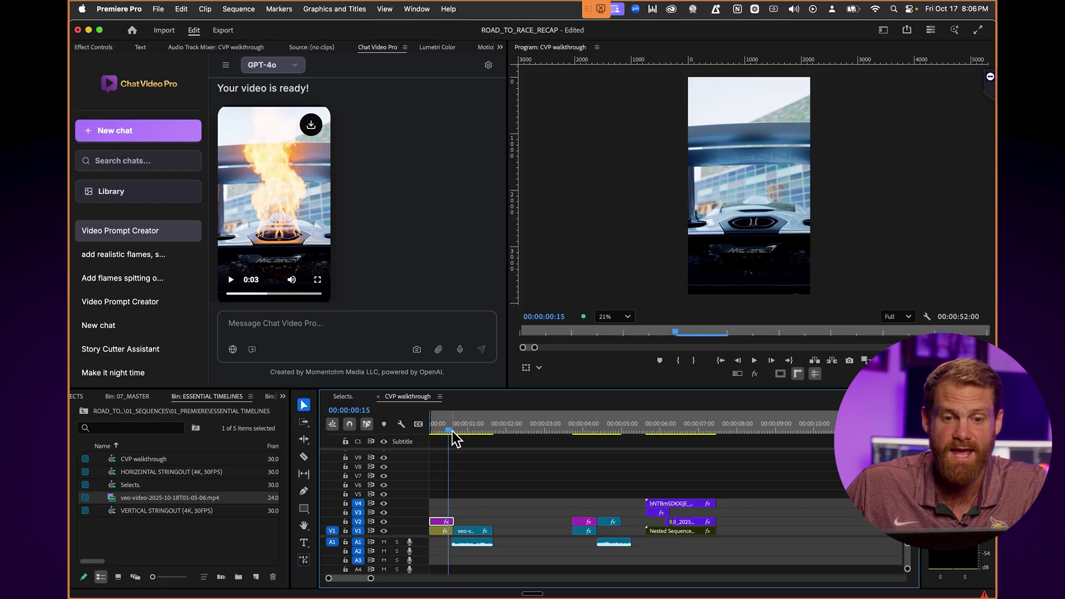
pyautogui.press('space')
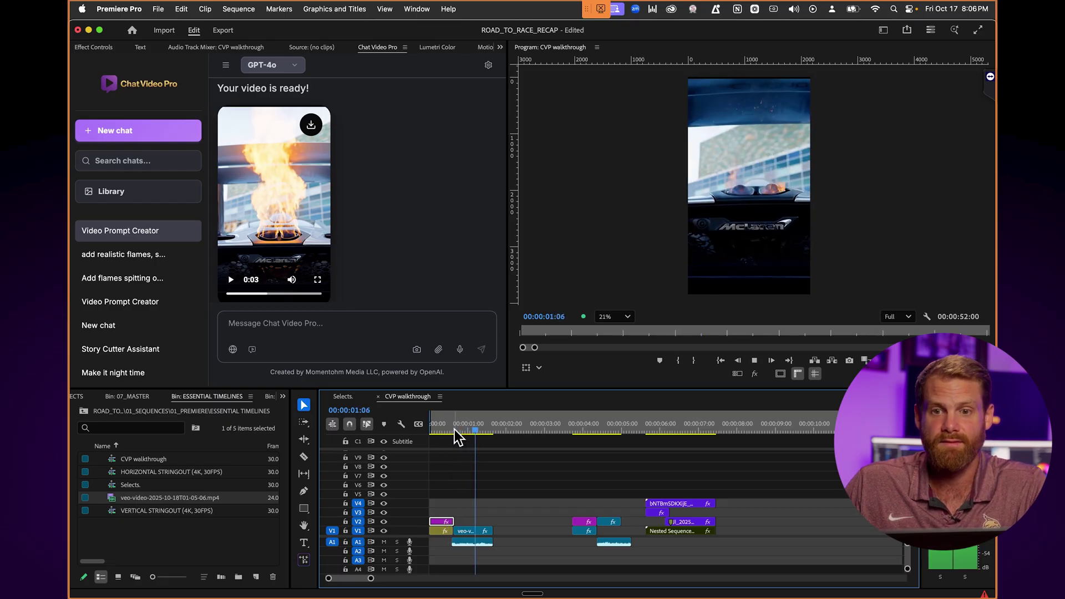
pyautogui.click(457, 428)
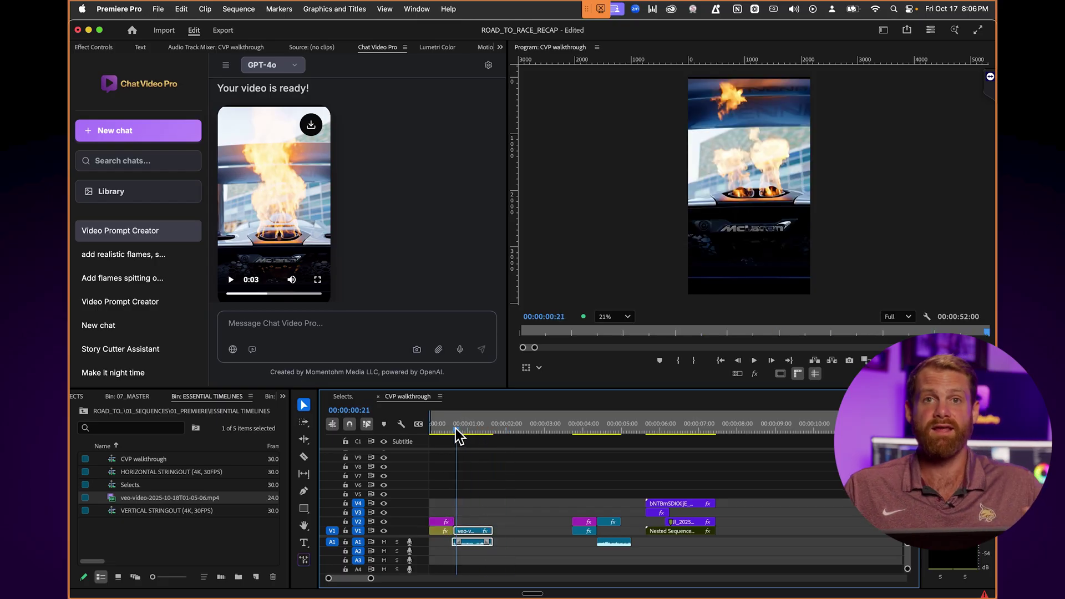